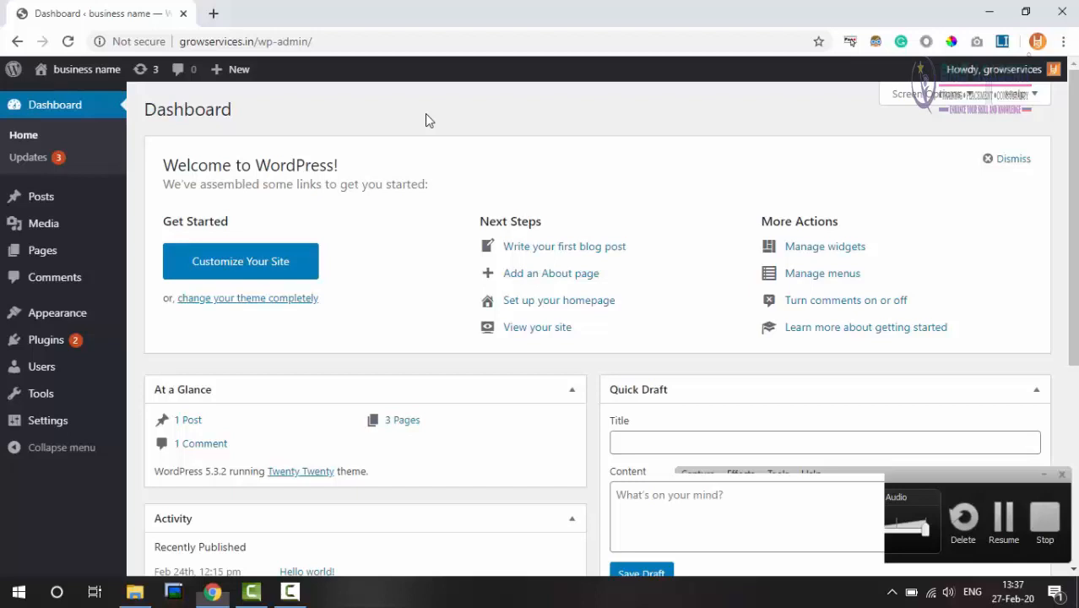
- Examine the dashboard's welcome links, At a Glance, Activity, Quick Draft and WordPress Events and News sections
scroll(496, 196, "down", 3)
scroll(495, 195, "down", 1)
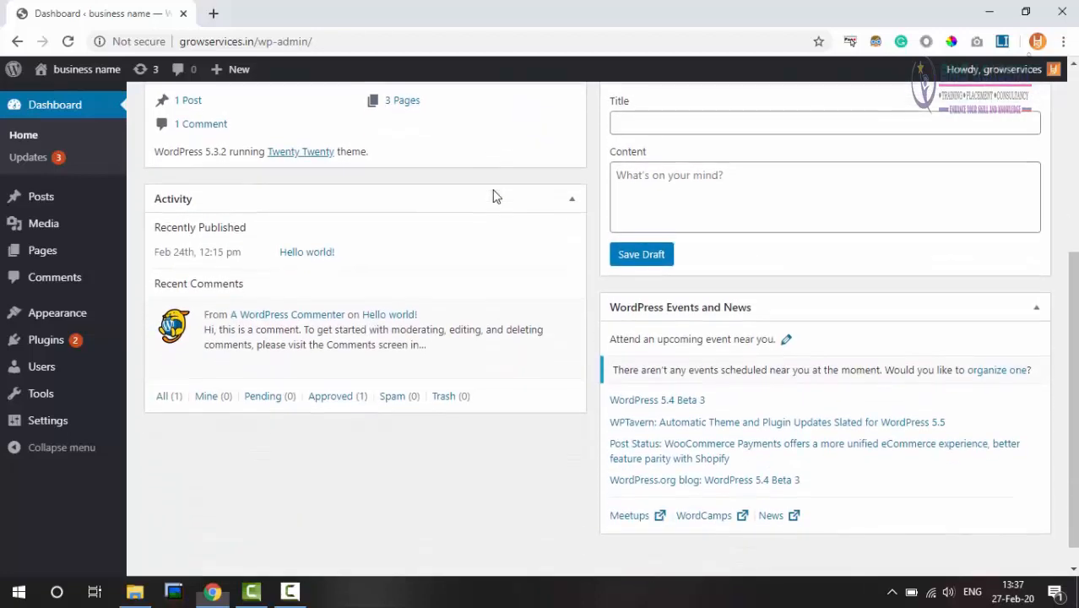
scroll(493, 189, "up", 2)
scroll(493, 189, "up", 2)
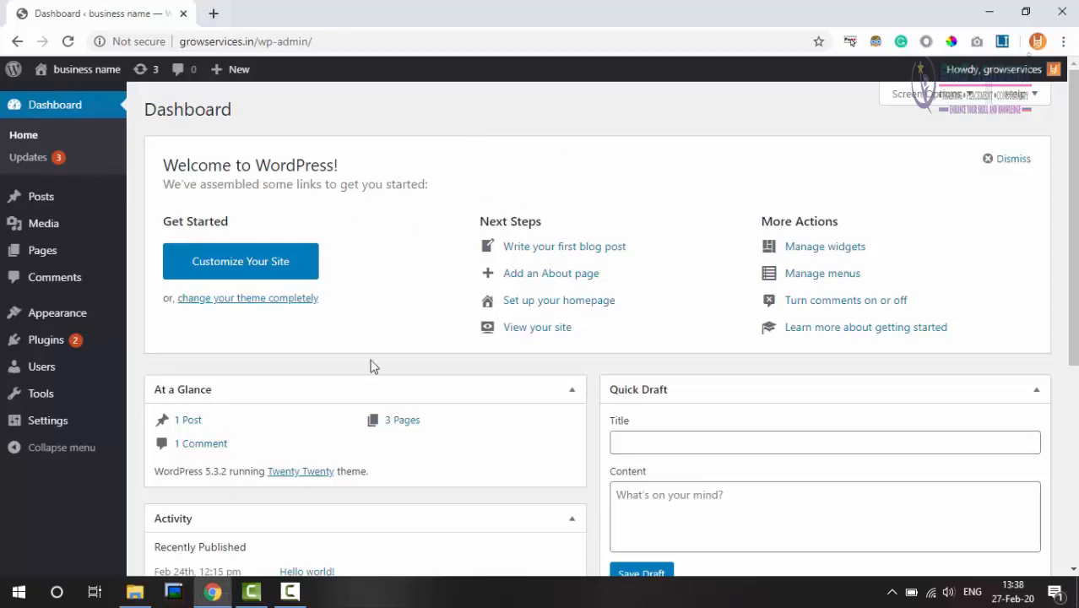
scroll(455, 227, "down", 4)
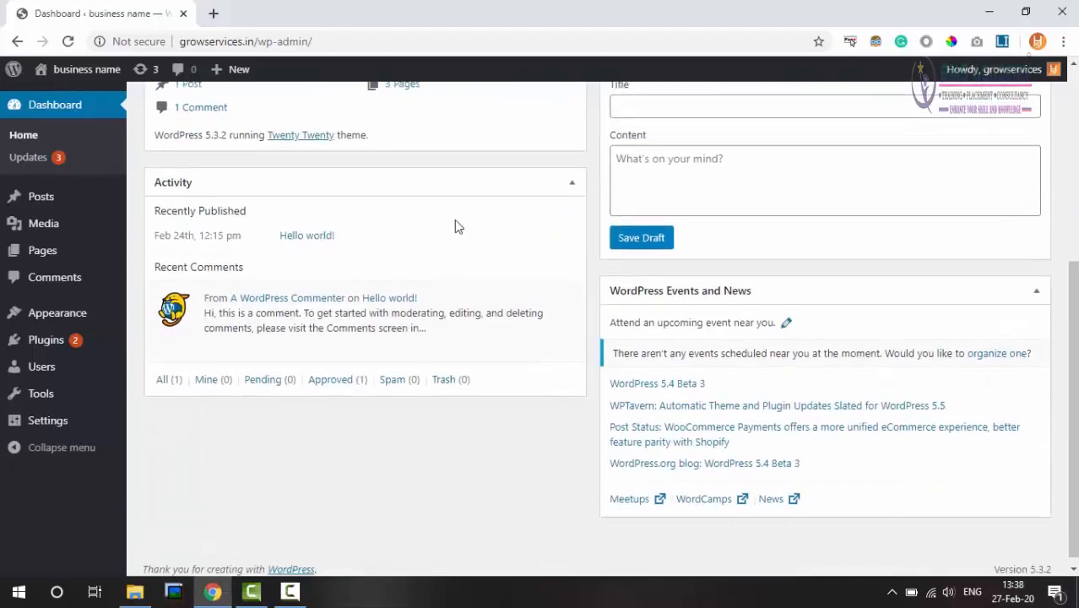
scroll(455, 226, "up", 5)
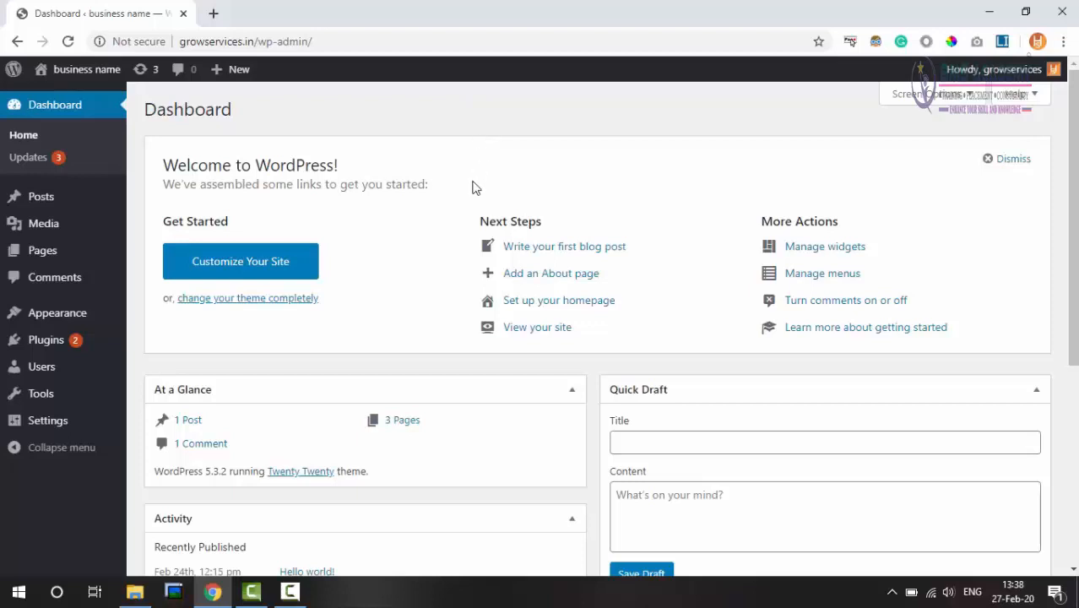
scroll(465, 193, "down", 3)
scroll(464, 193, "up", 2)
scroll(464, 192, "up", 1)
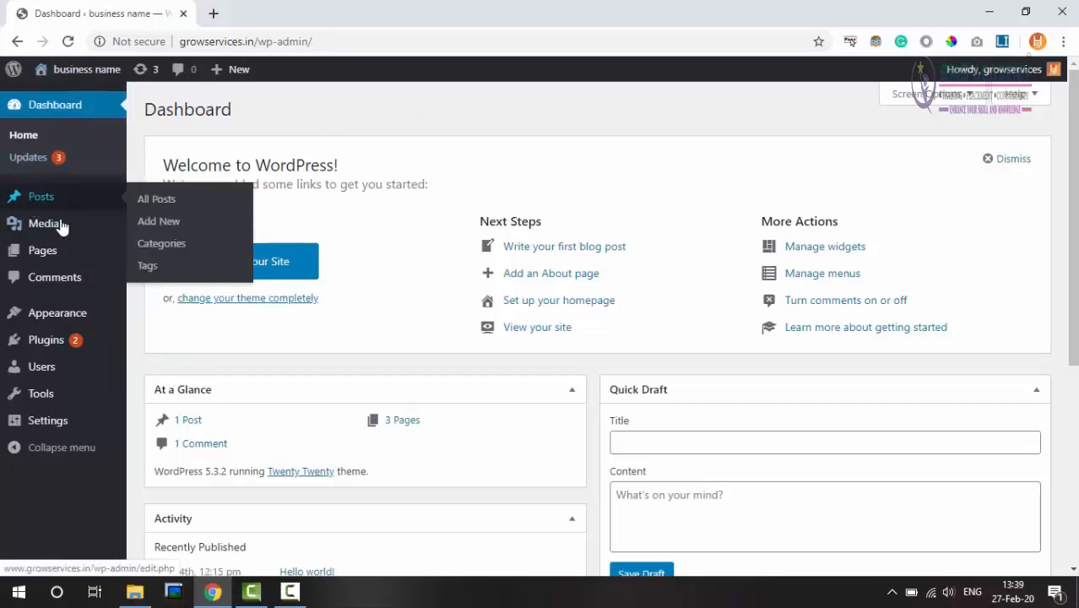
- Open the media library to view the site's uploaded images
mouse_move(74, 257)
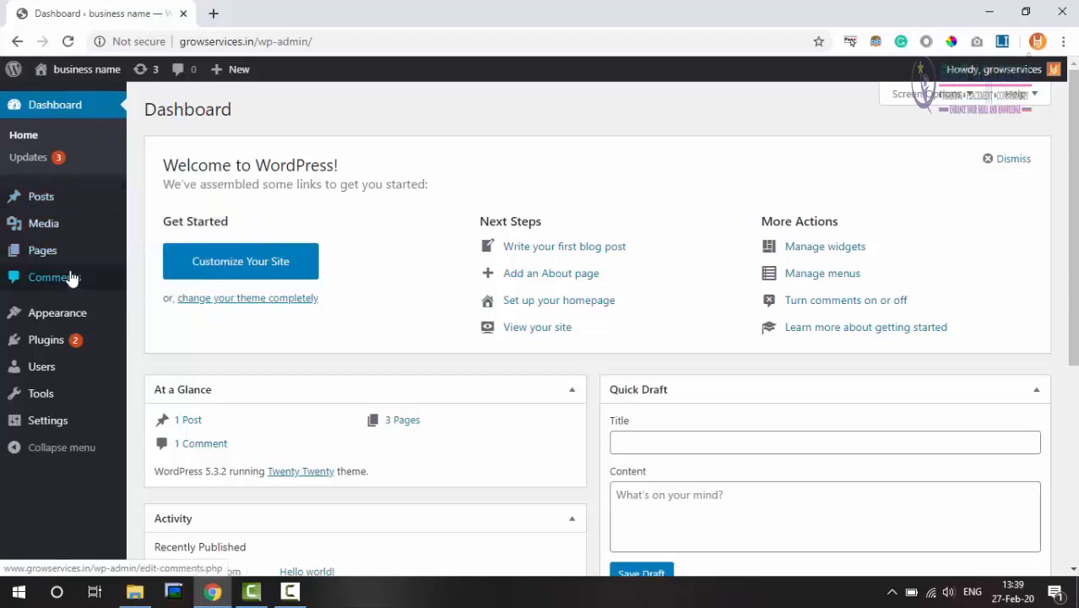
mouse_move(63, 222)
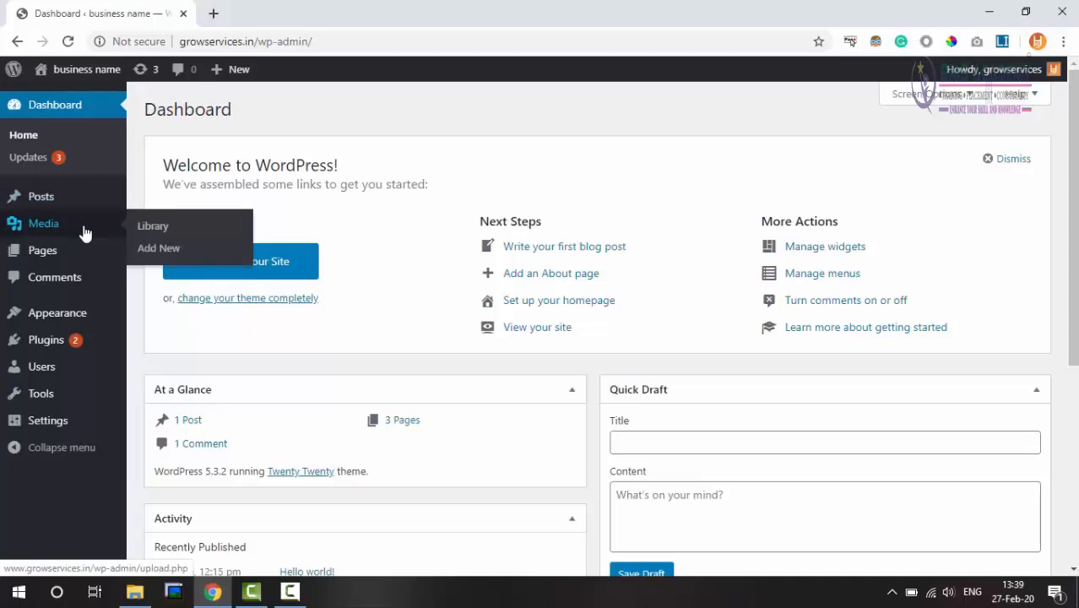
mouse_move(56, 253)
left_click(158, 229)
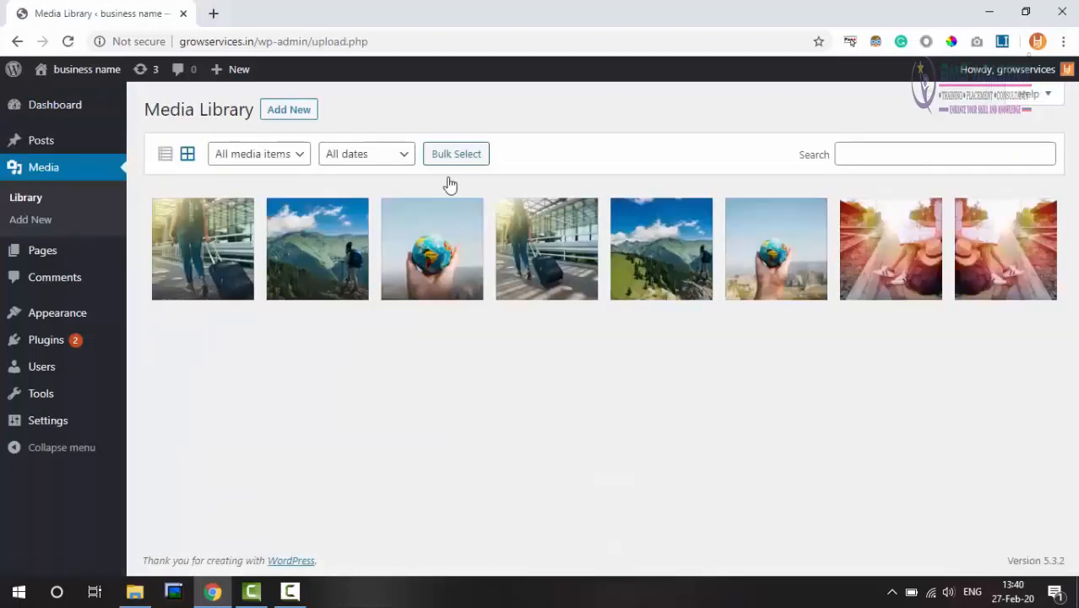
- Open the list of all posts on the site
left_click(71, 284)
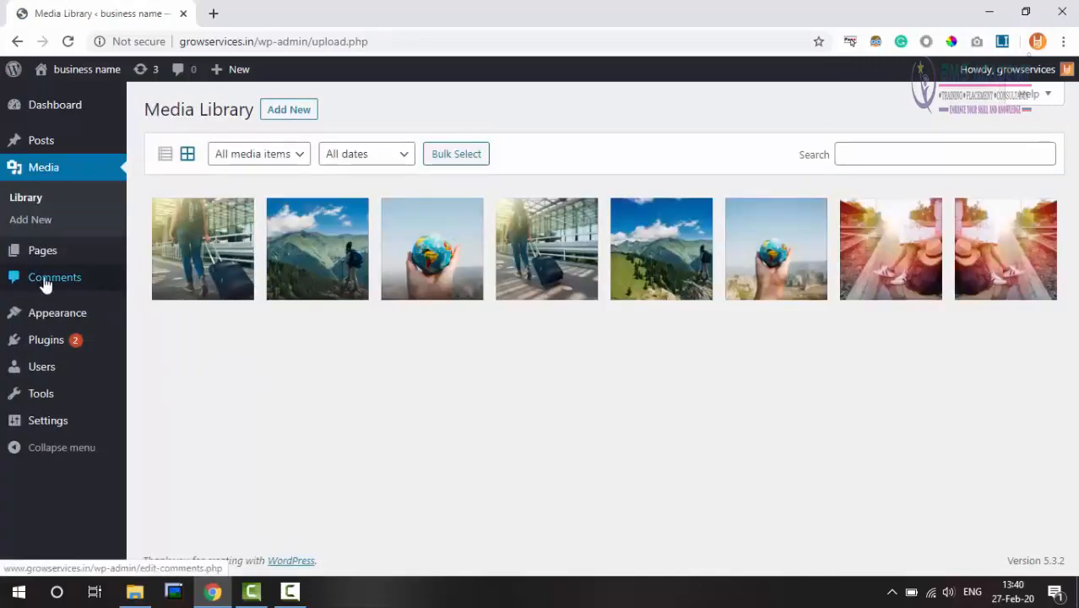
mouse_move(57, 254)
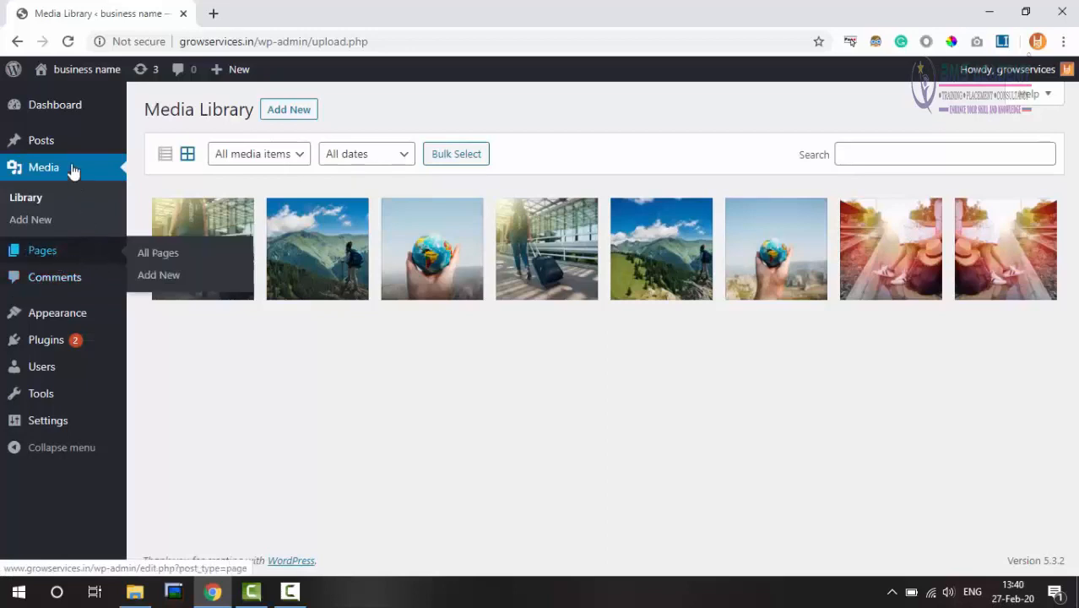
mouse_move(49, 145)
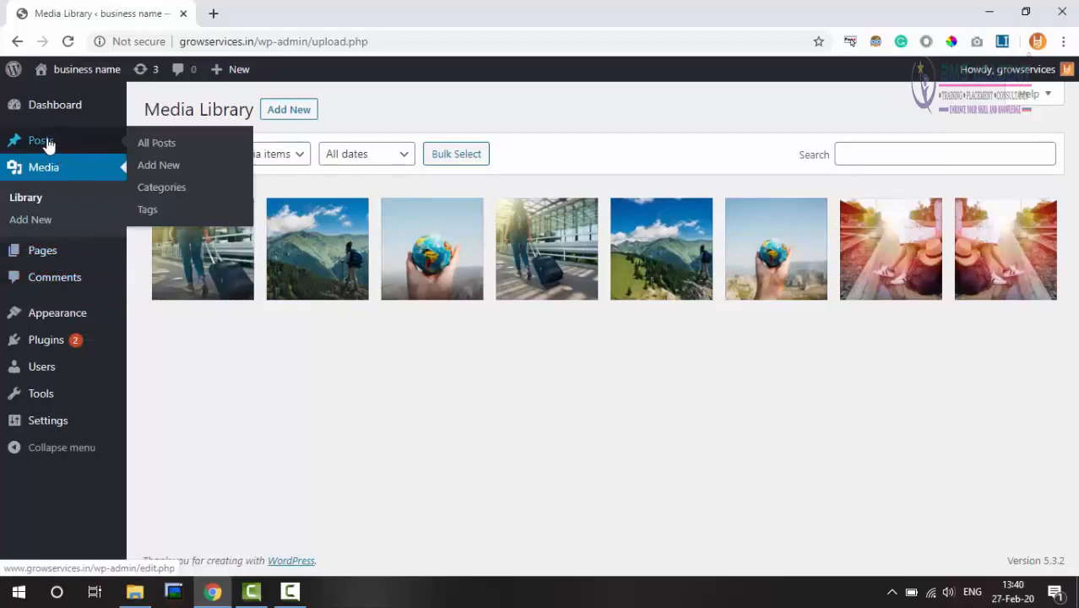
left_click(48, 144)
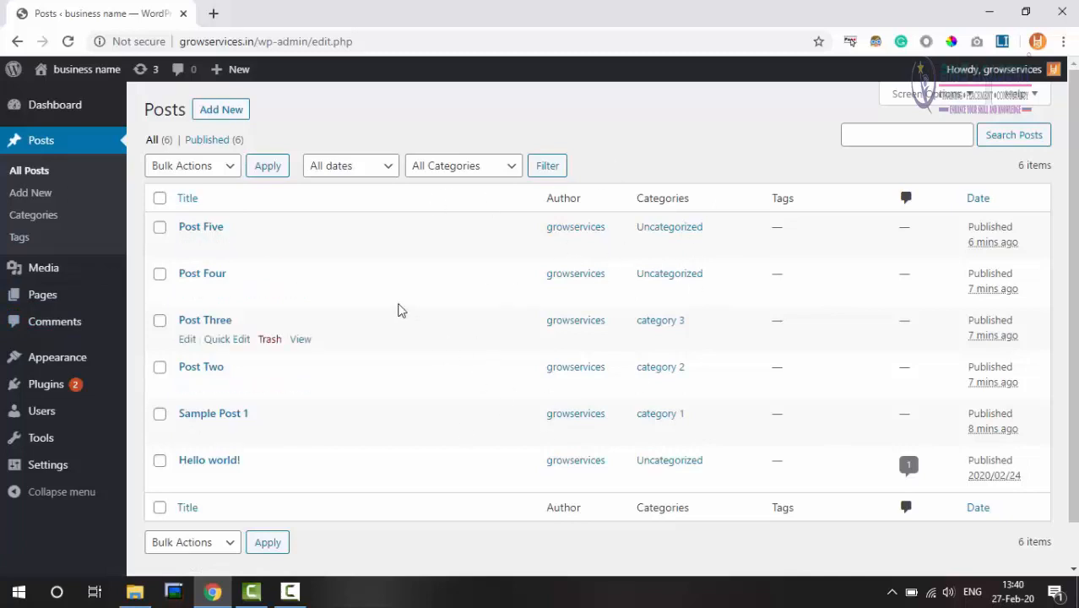
mouse_move(112, 304)
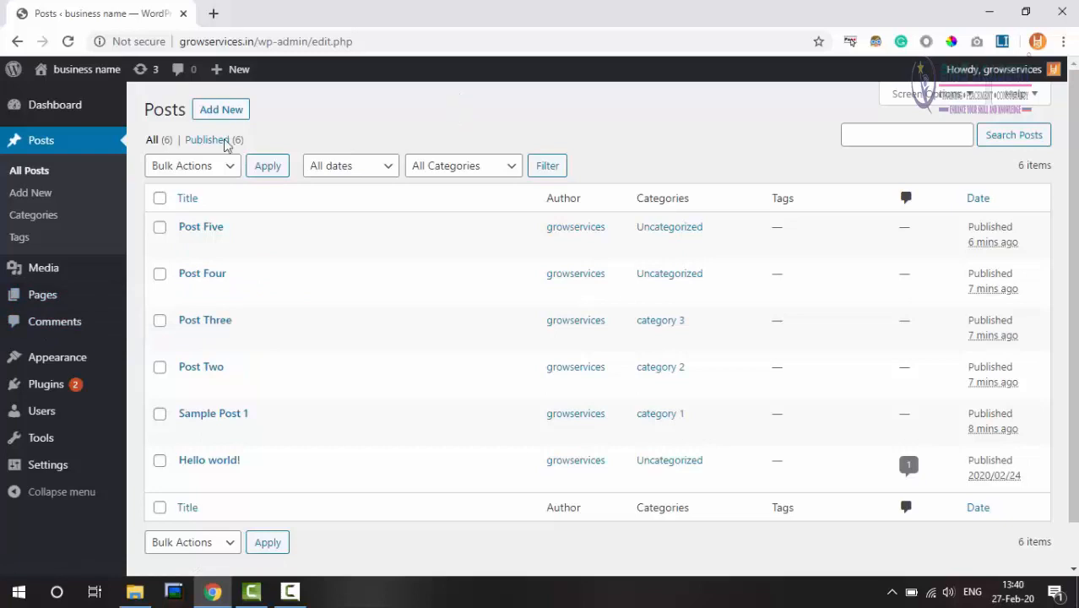
left_click(40, 170)
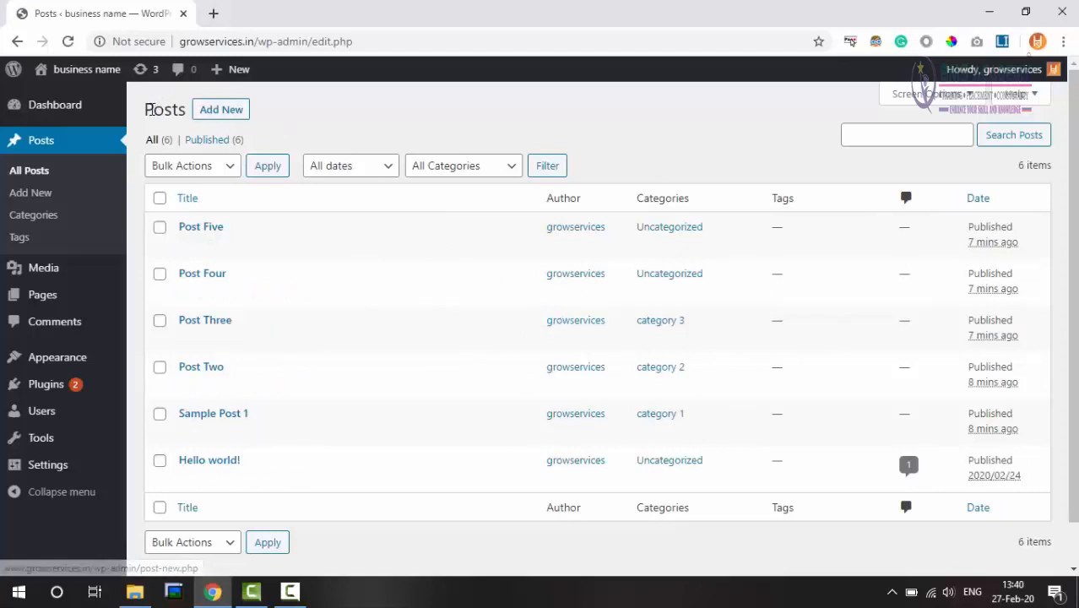
- Filter the posts list to published posts and return to the view of all posts
left_click_drag(153, 109, 183, 109)
left_click(165, 108)
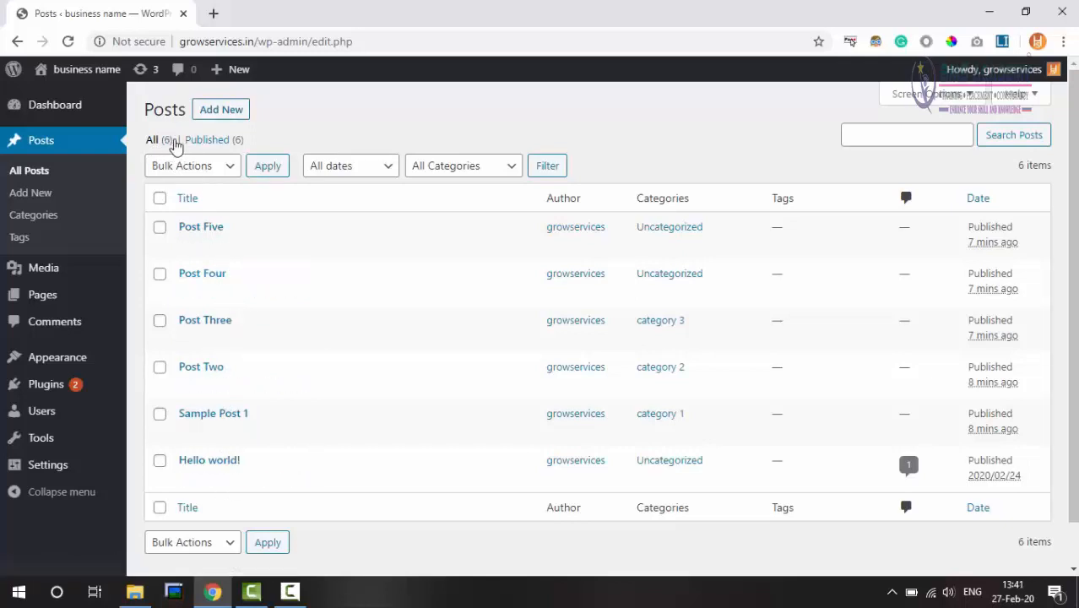
left_click(213, 142)
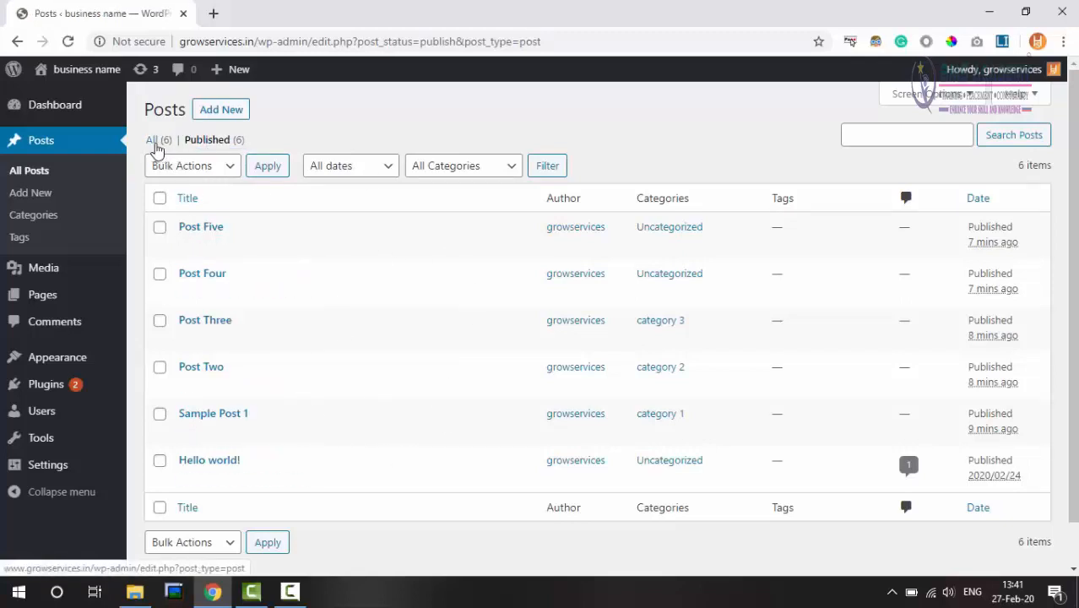
left_click(152, 140)
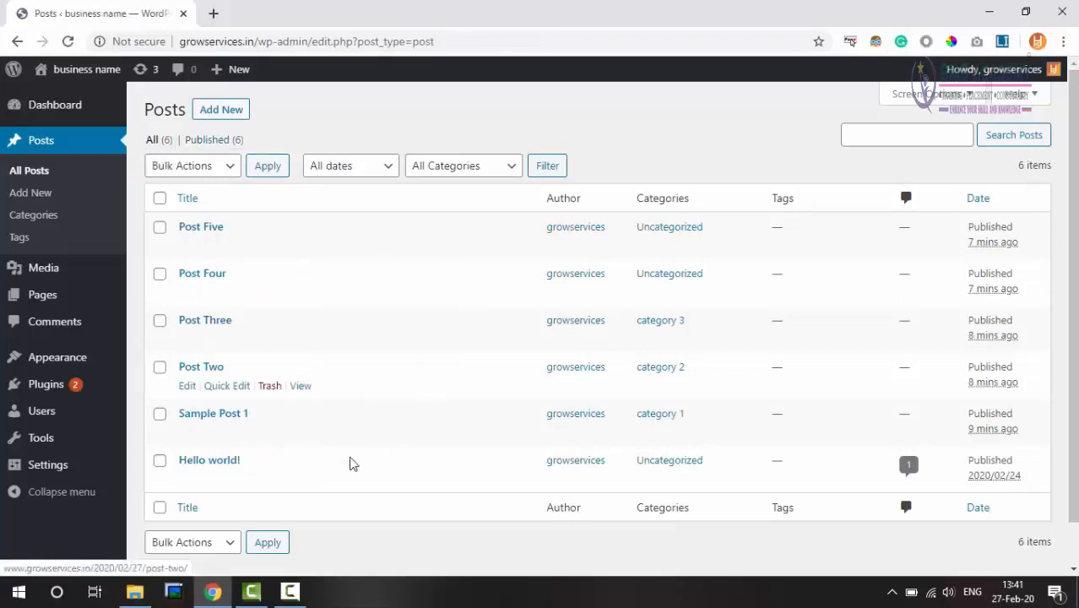
- Create a new post titled "Draft Post" as an unpublished draft and return to the list of all posts
left_click(221, 119)
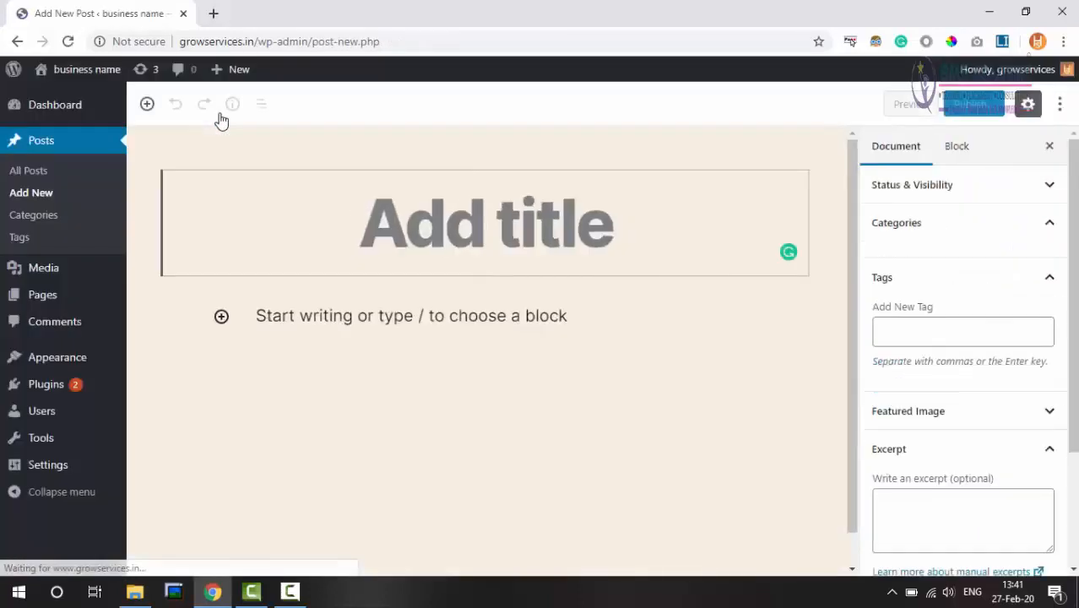
type("psot")
key("ctrl+a")
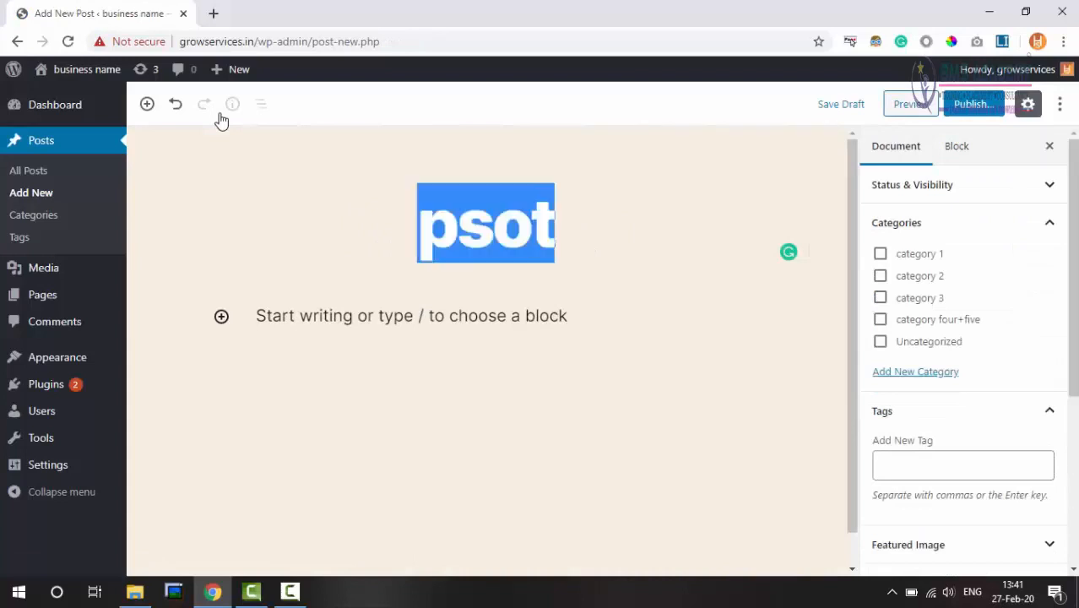
type("Draf")
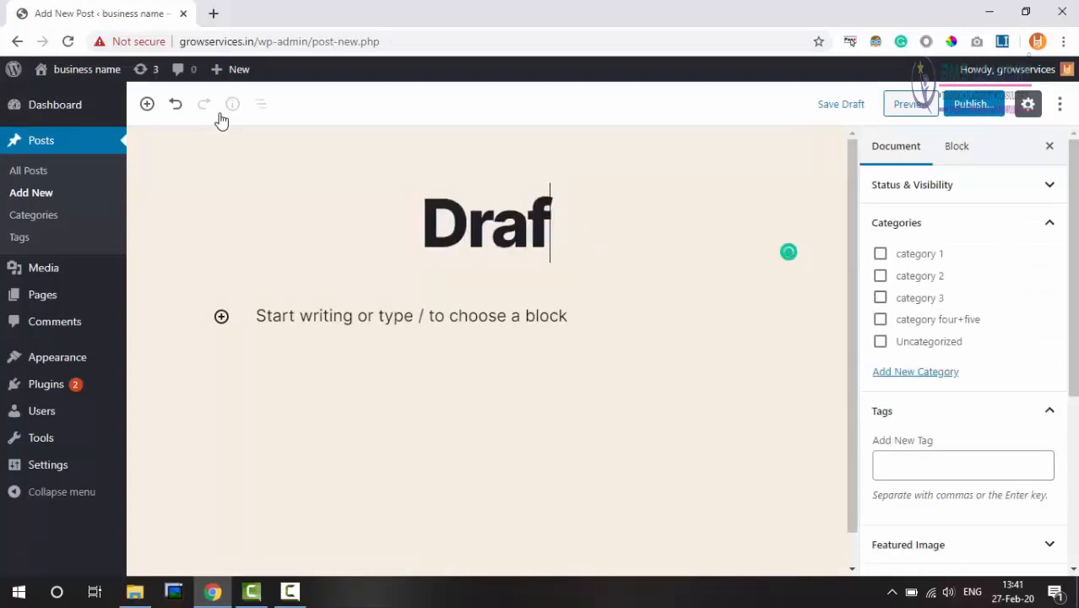
type("t Post")
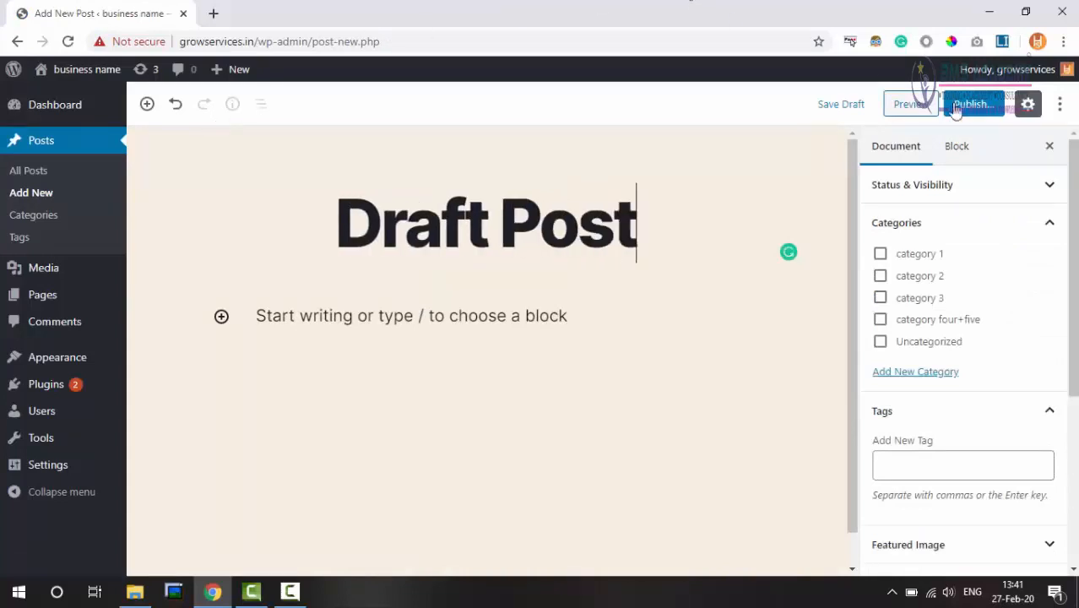
left_click(40, 174)
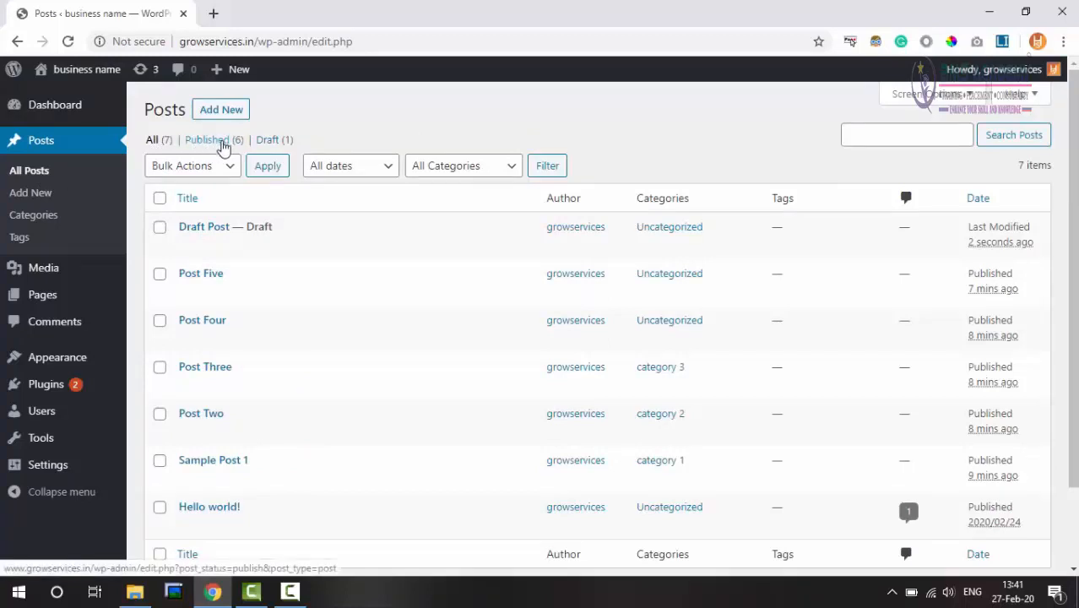
- Compare the draft and published views of the posts list, and look through the list of all posts
left_click(272, 140)
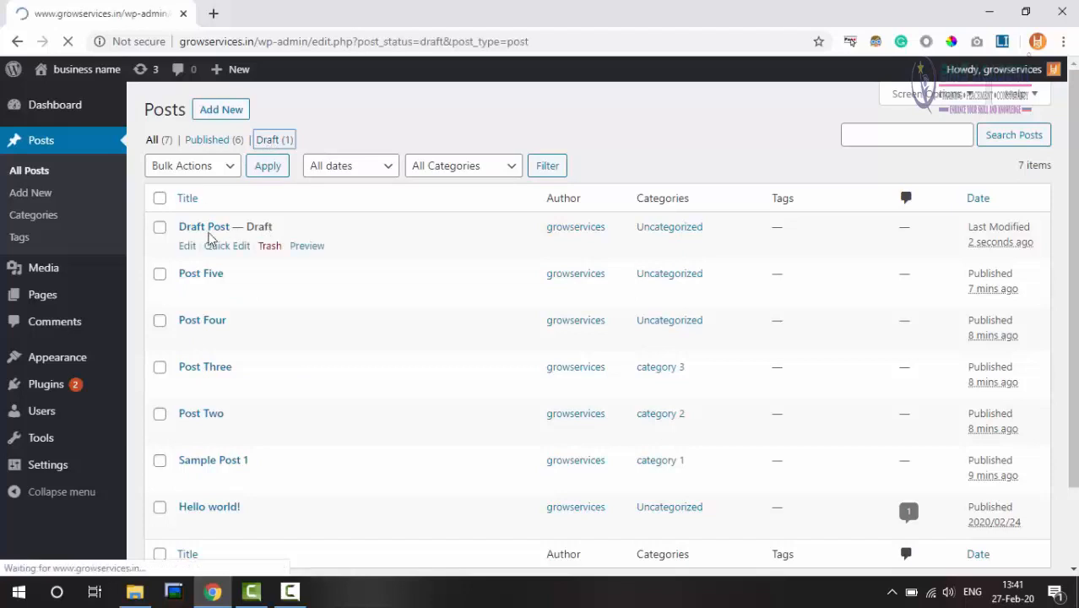
left_click(211, 141)
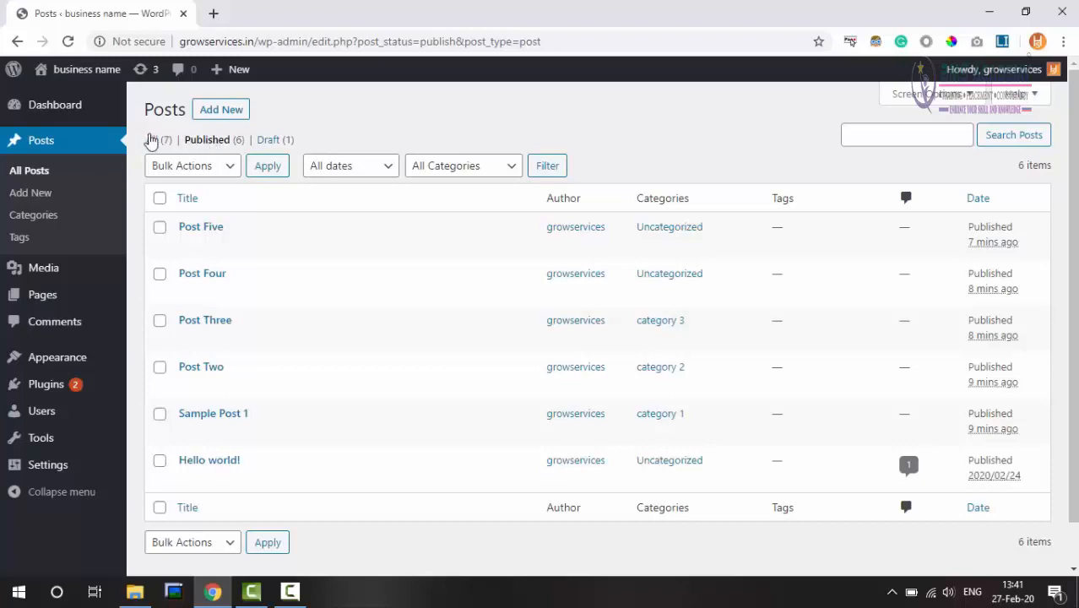
left_click(153, 142)
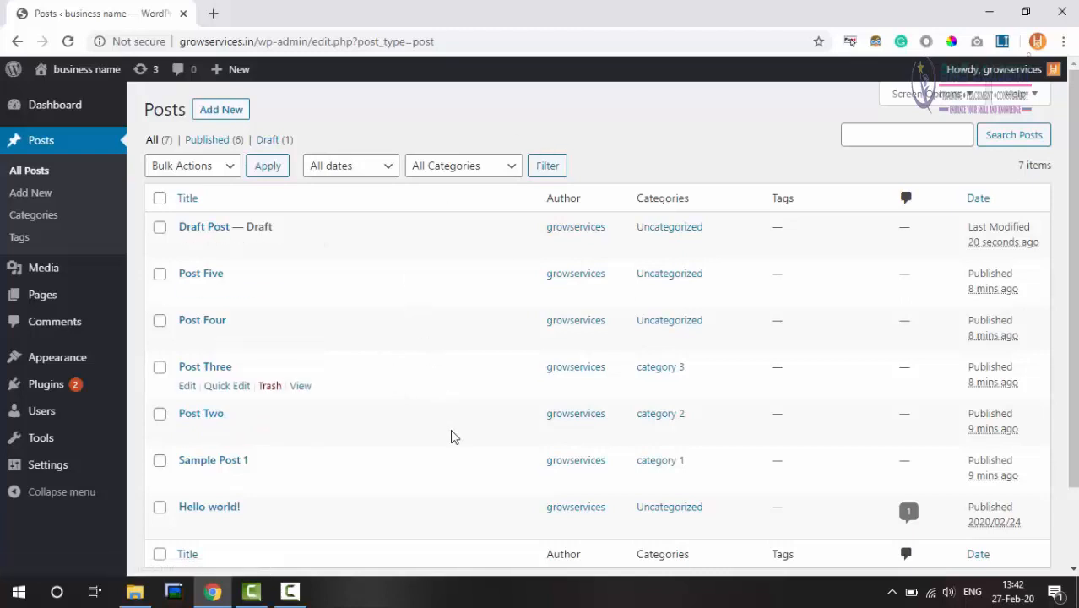
scroll(364, 140, "down", 2)
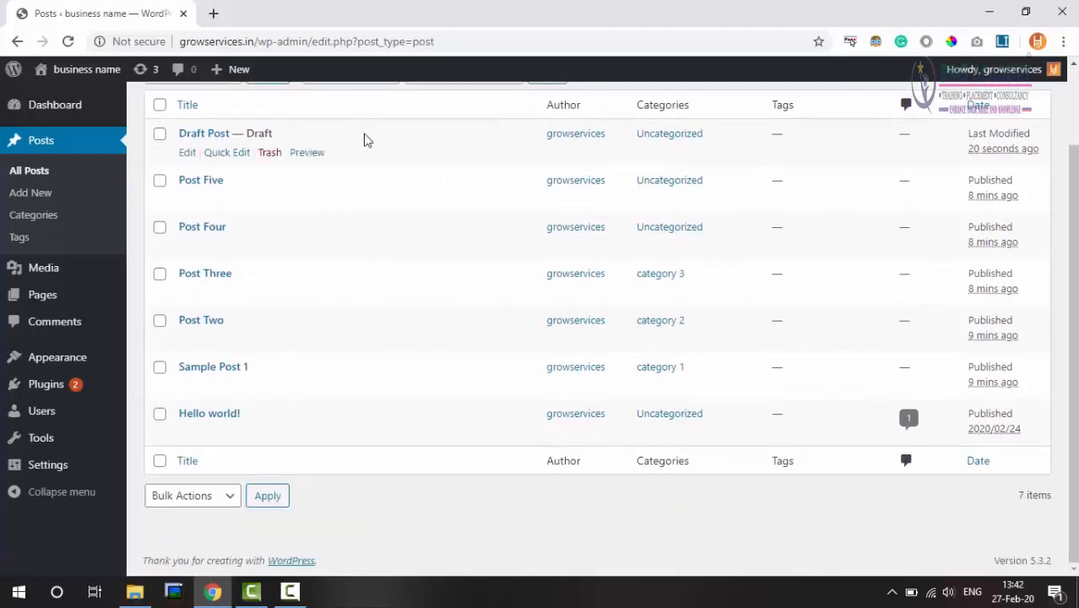
scroll(402, 247, "up", 2)
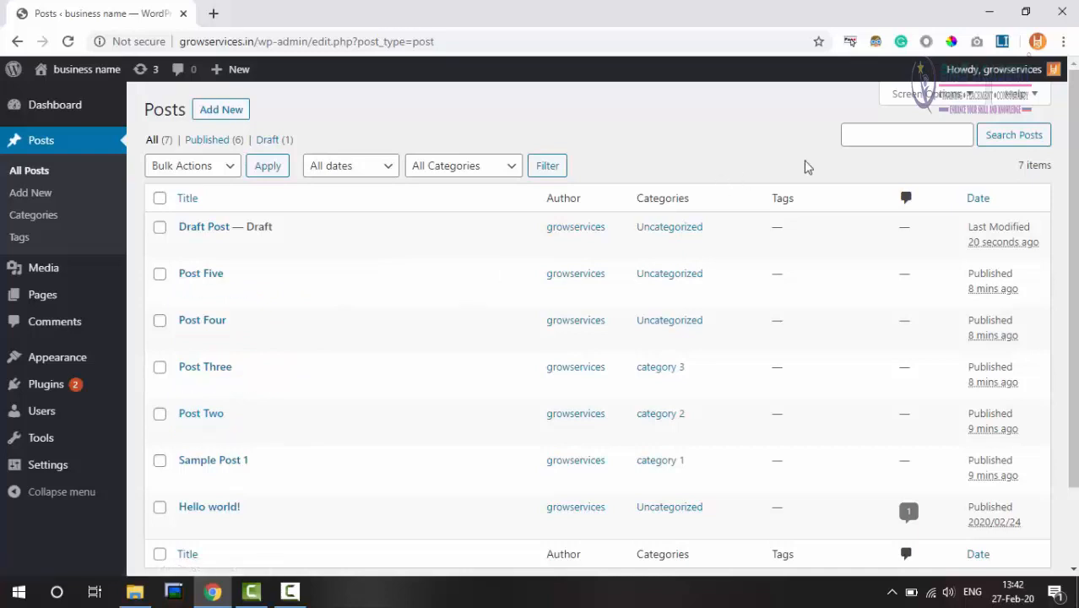
- Search the posts for "post two"
left_click(894, 136)
type("post two")
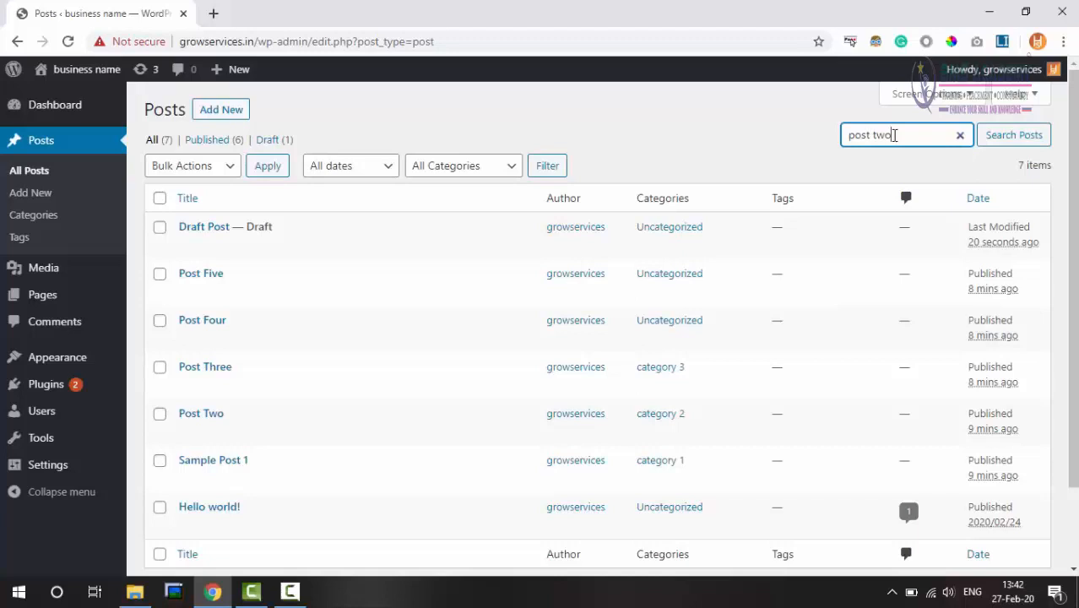
left_click(1023, 136)
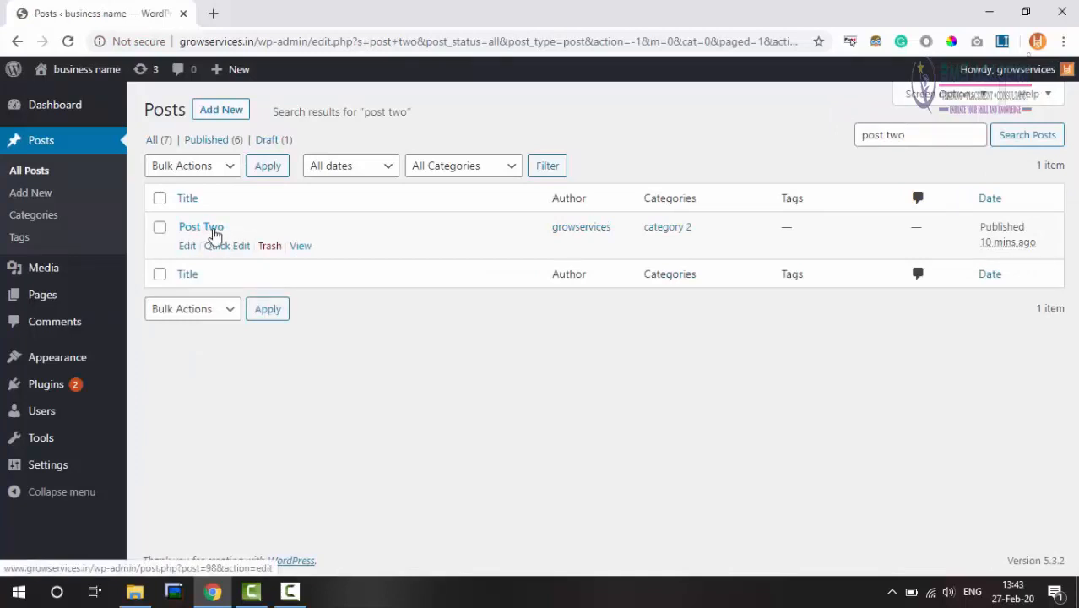
- Clear the post search term and rerun the empty search to list every post
left_click_drag(922, 137, 852, 142)
left_click(973, 137)
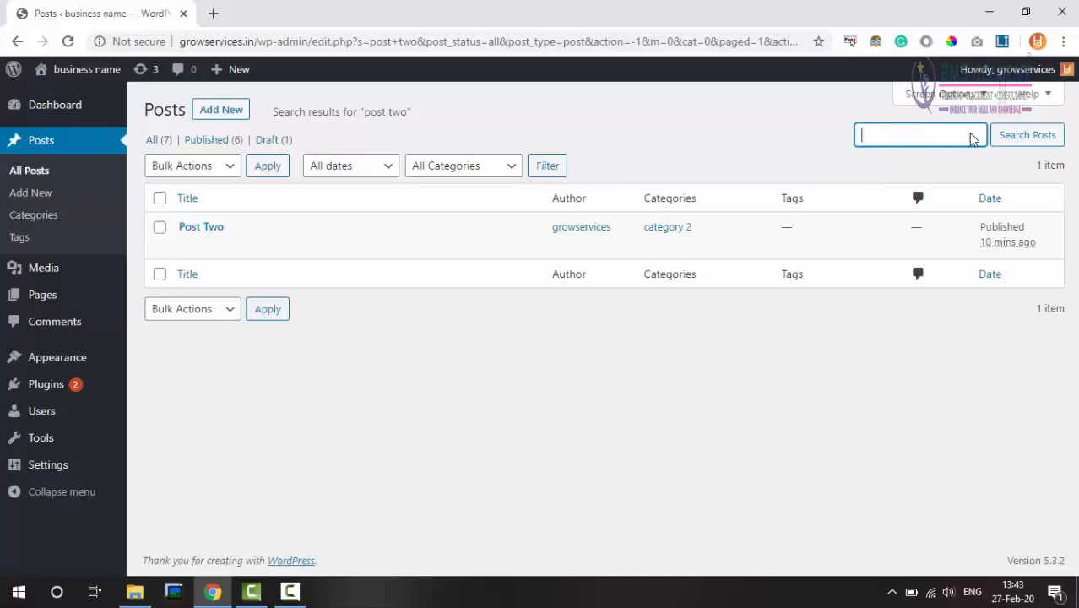
left_click(1004, 138)
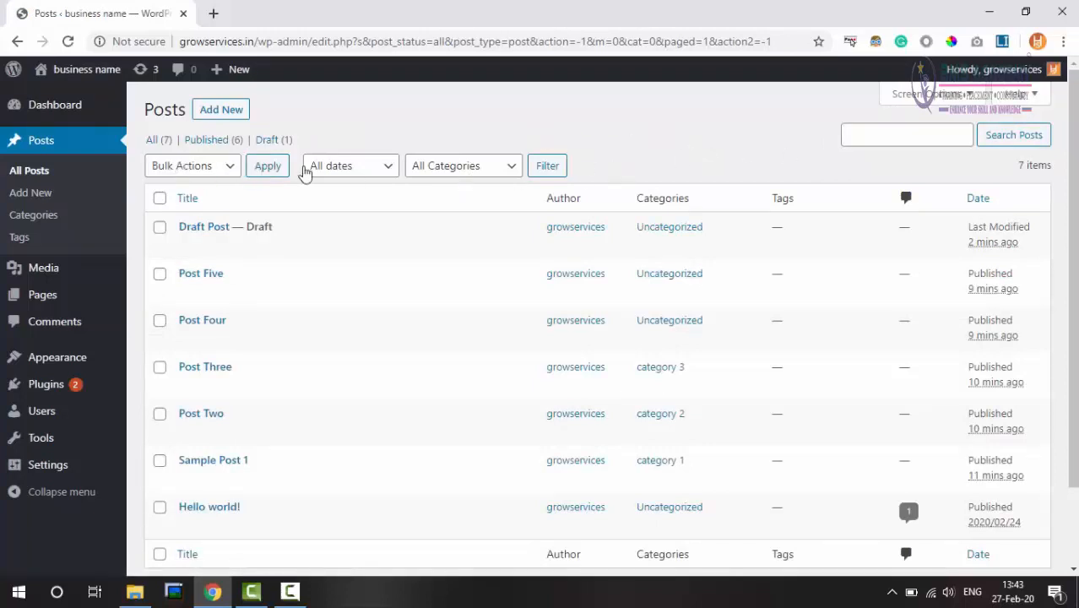
- Check the available bulk actions without choosing one, and set the posts' date filter to February 2020
left_click(198, 169)
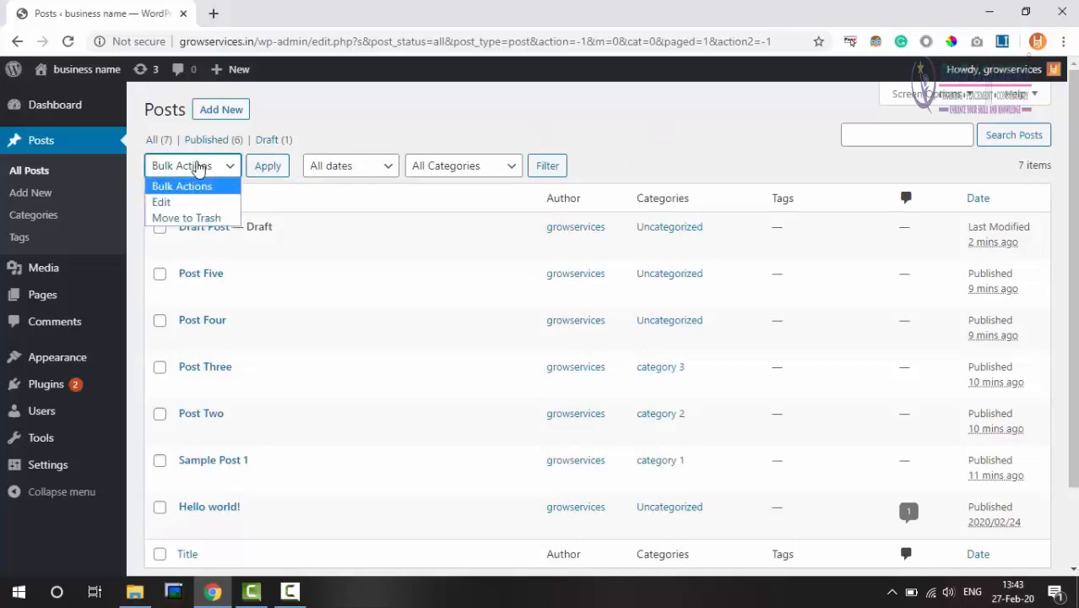
left_click(196, 167)
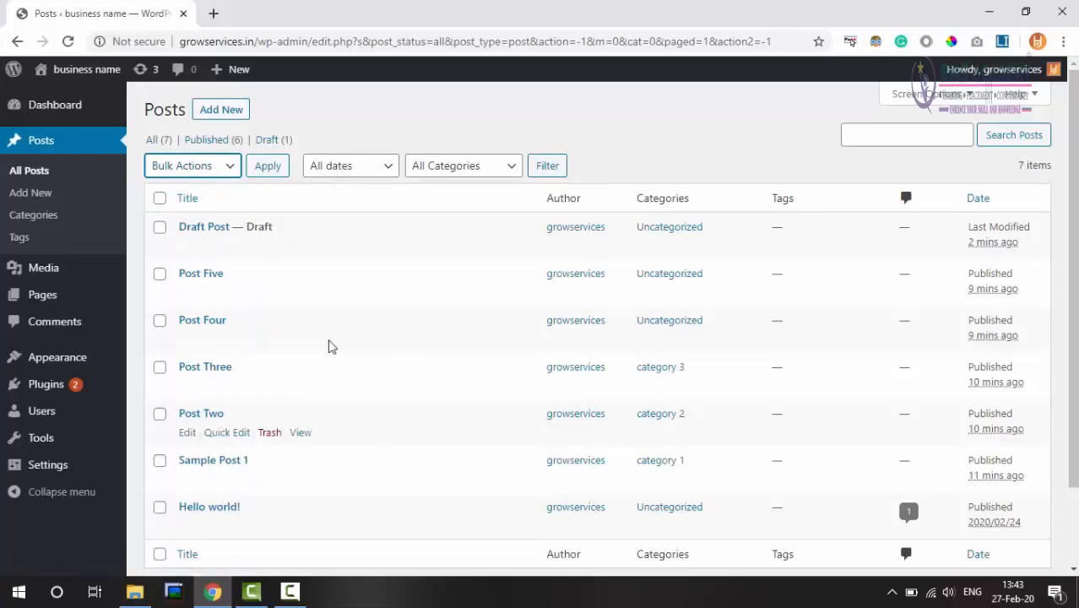
left_click(363, 168)
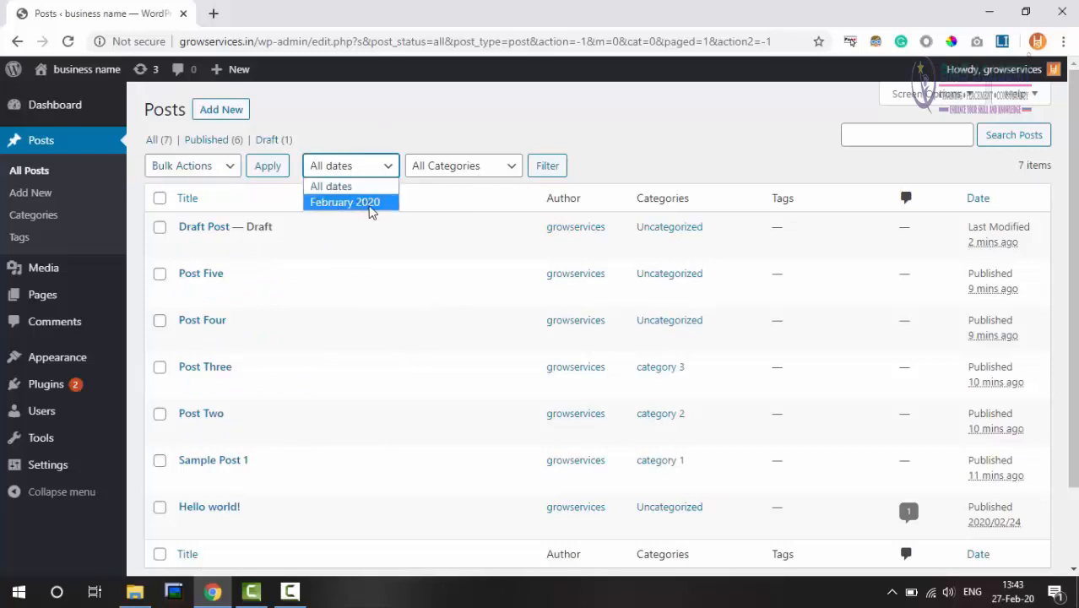
left_click(369, 206)
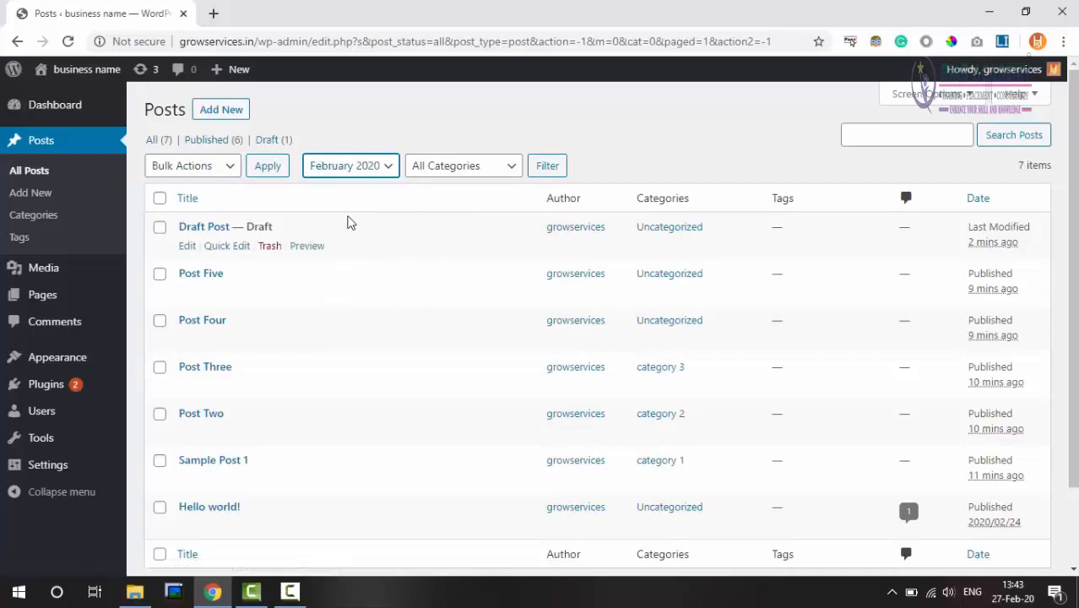
- Filter the posts list to February 2020 and category 2
left_click(482, 173)
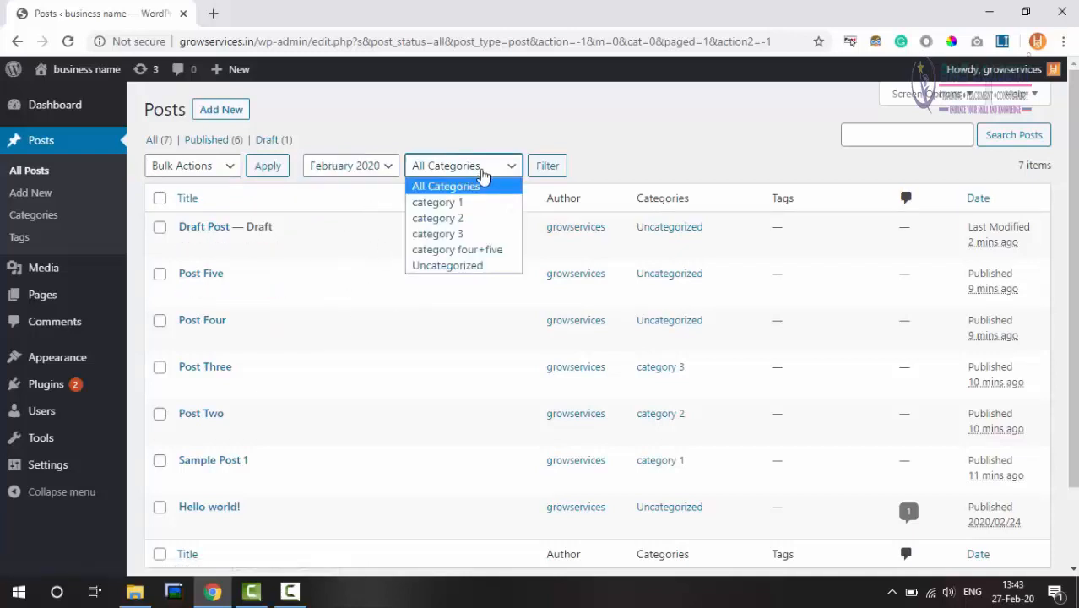
left_click(465, 221)
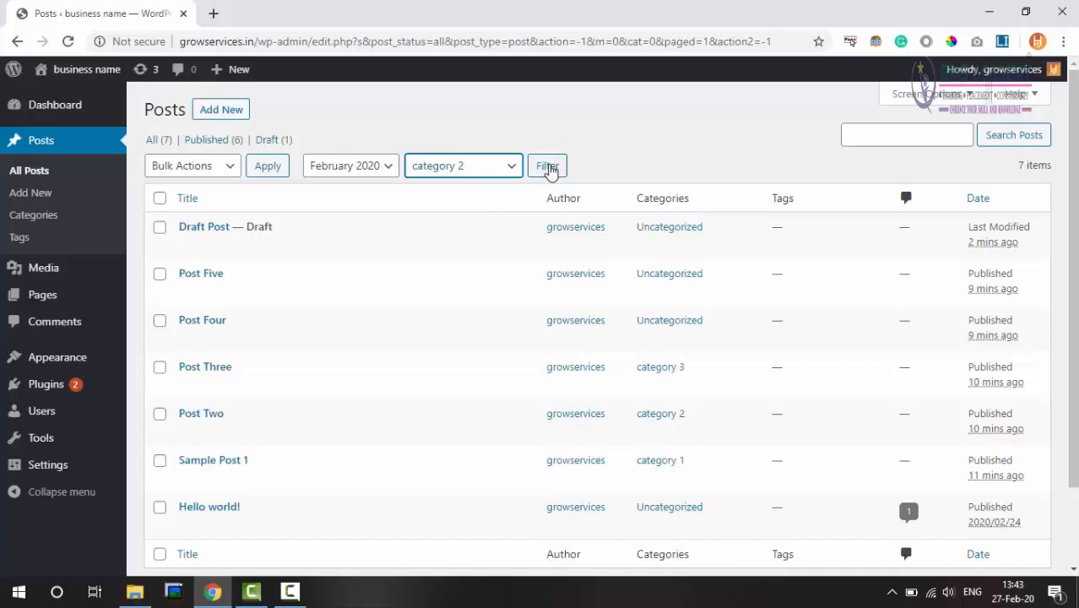
left_click(348, 169)
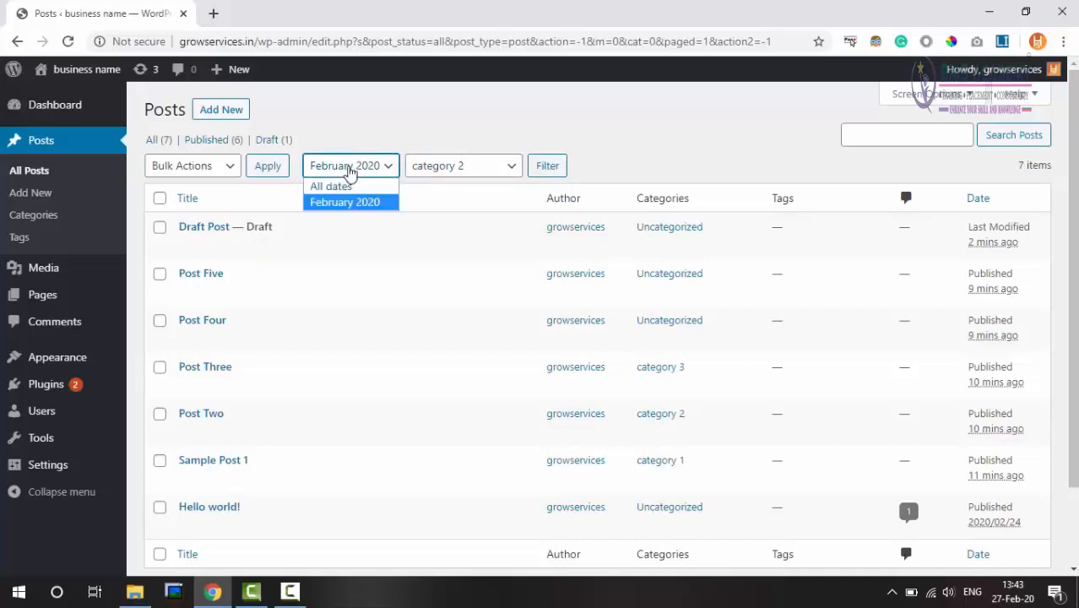
left_click(450, 172)
left_click(452, 173)
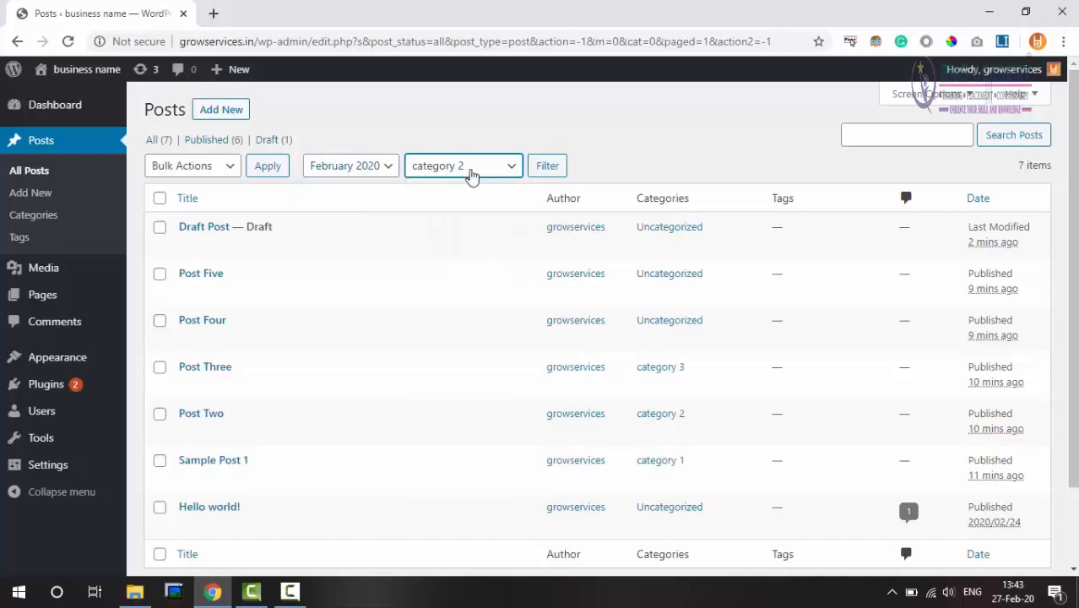
left_click(549, 171)
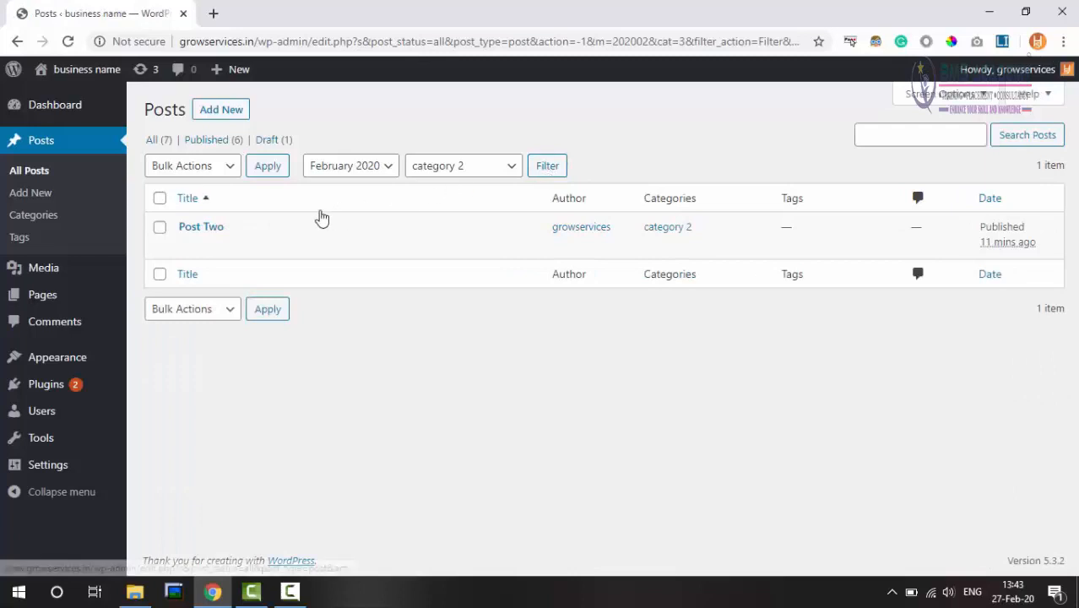
- Review the date and category filter choices, and rerun the filter with February 2020 and category 2
left_click(338, 168)
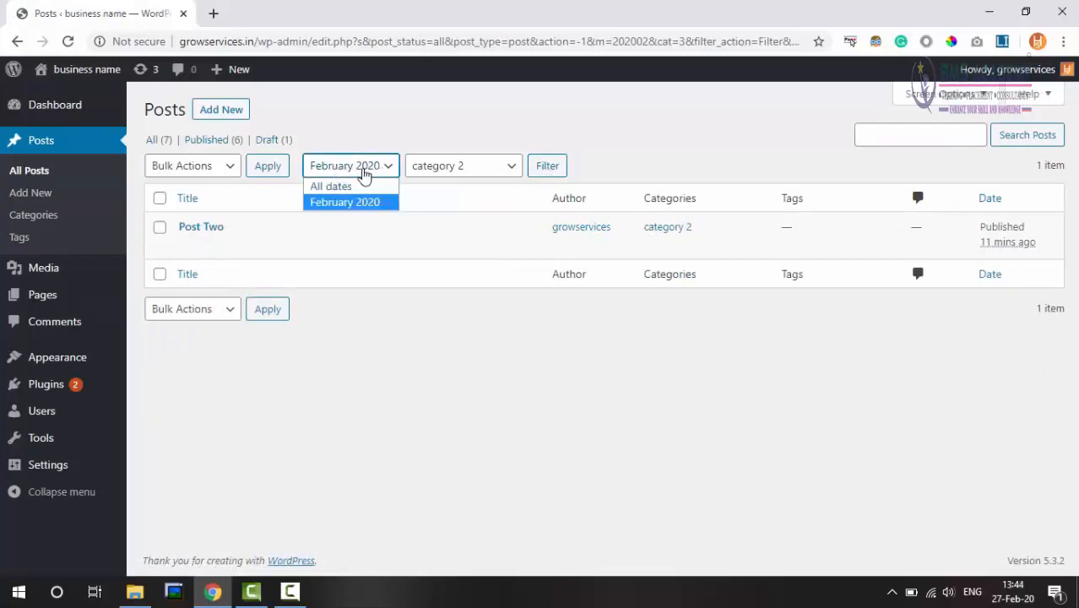
left_click(456, 167)
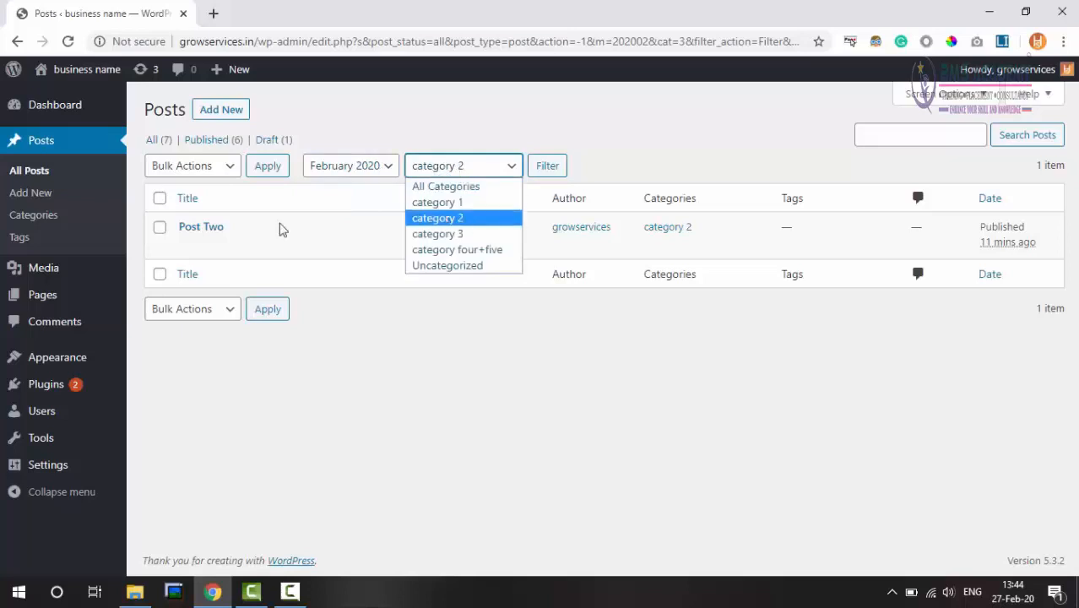
left_click(540, 169)
left_click(541, 167)
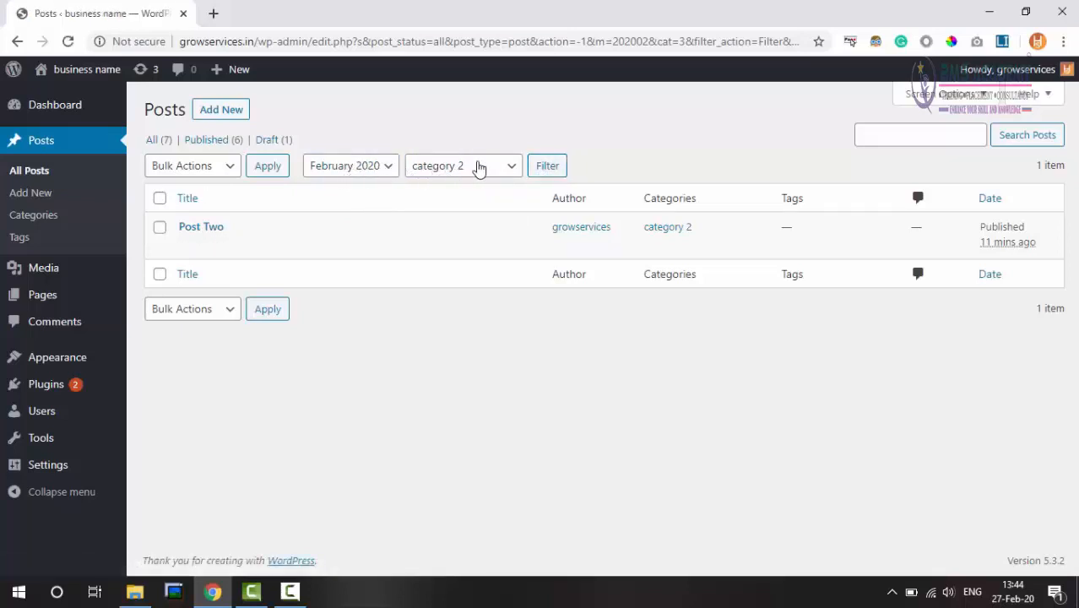
- Filter the posts by category 1 across all dates
left_click(378, 167)
left_click(344, 186)
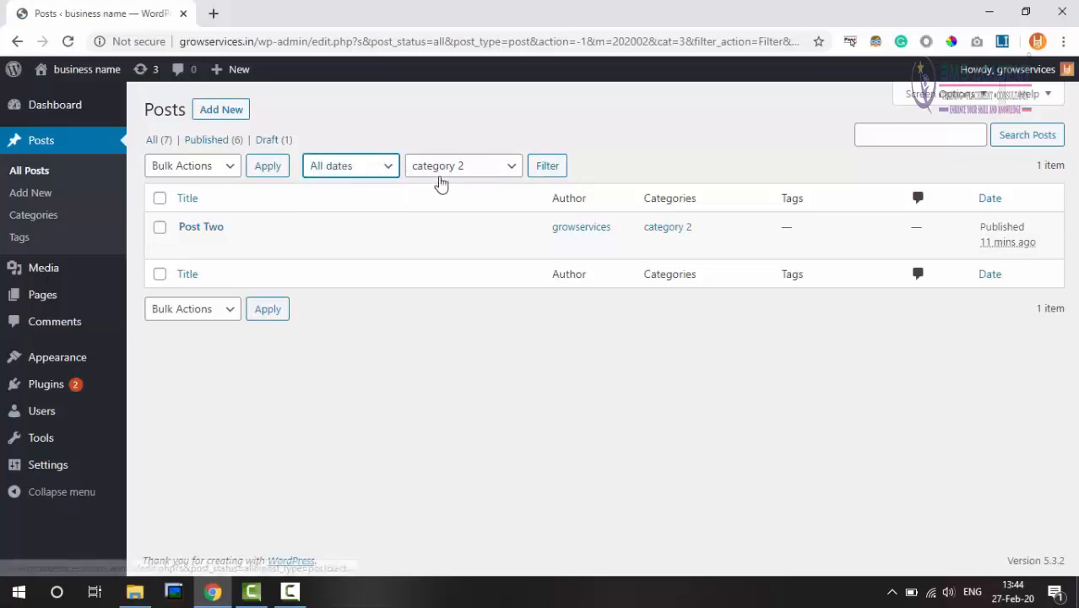
left_click(440, 175)
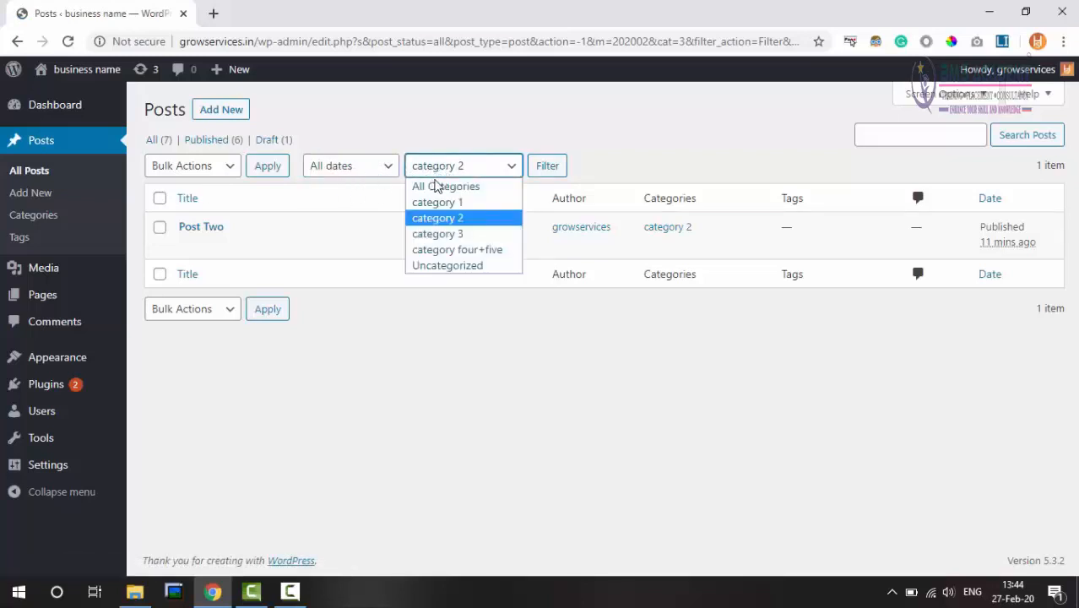
left_click(434, 186)
left_click(368, 167)
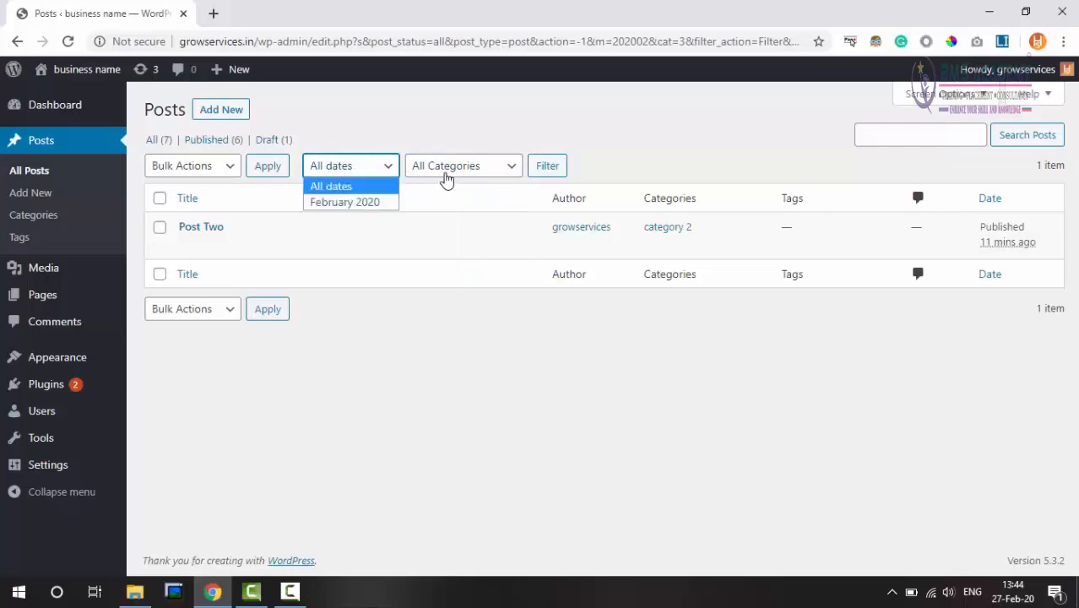
left_click(443, 177)
left_click(441, 175)
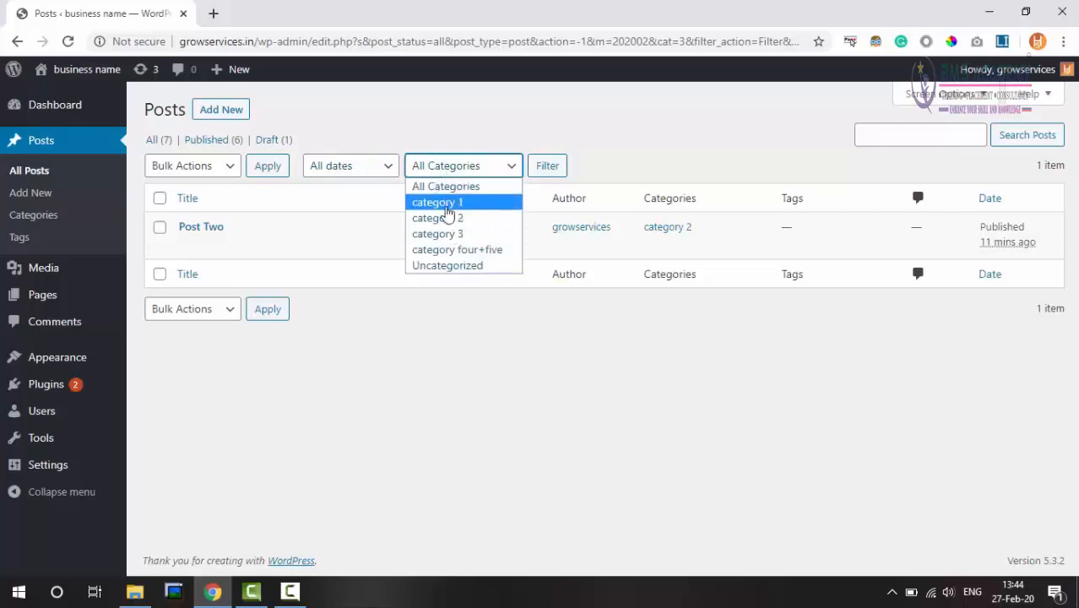
left_click(441, 204)
left_click(547, 168)
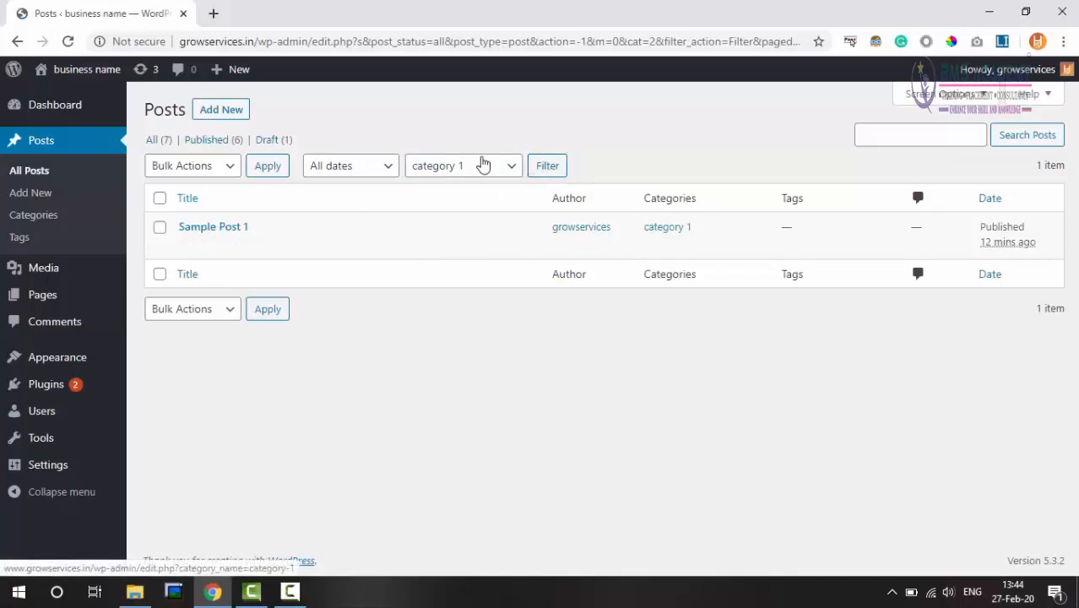
- Reset the category filter to All Categories and apply it to list every post
left_click(483, 168)
left_click(470, 187)
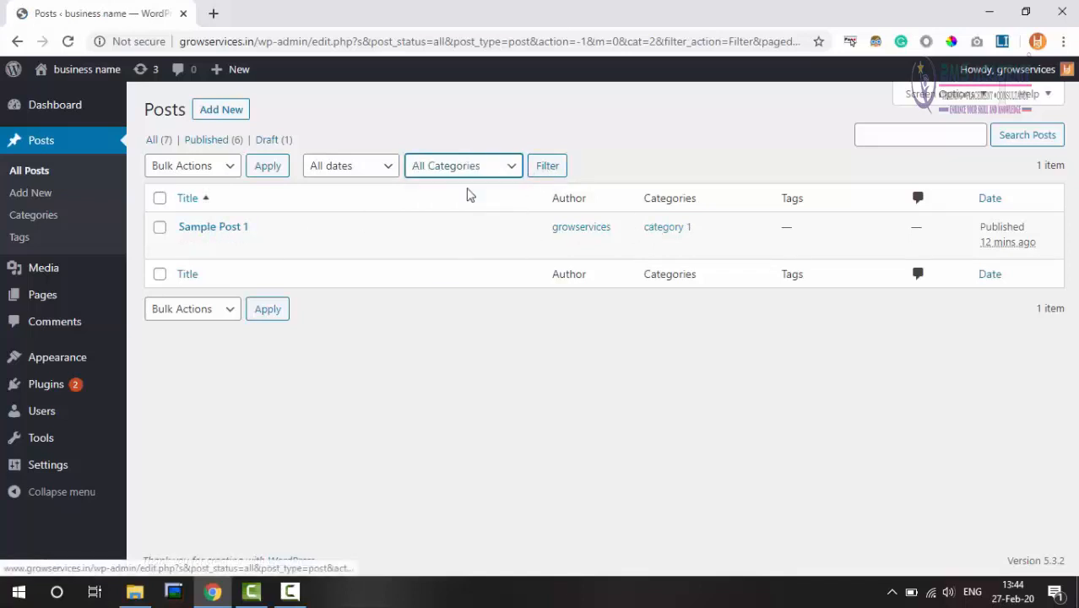
left_click(546, 167)
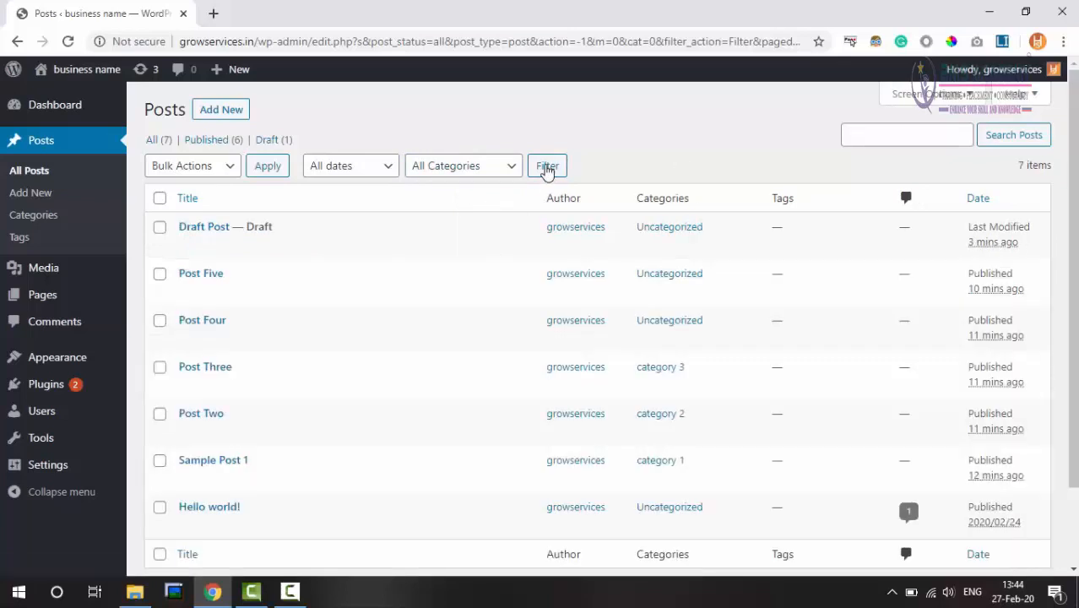
- Examine the item count of the posts list against the posts it contains
triple_click(1021, 166)
scroll(550, 375, "down", 2)
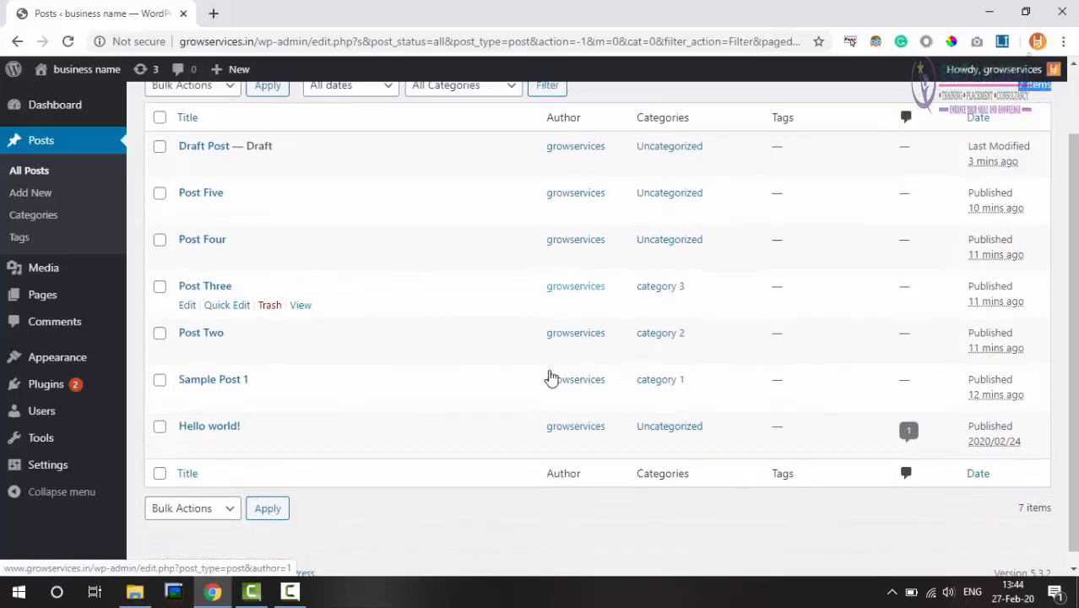
scroll(550, 376, "up", 2)
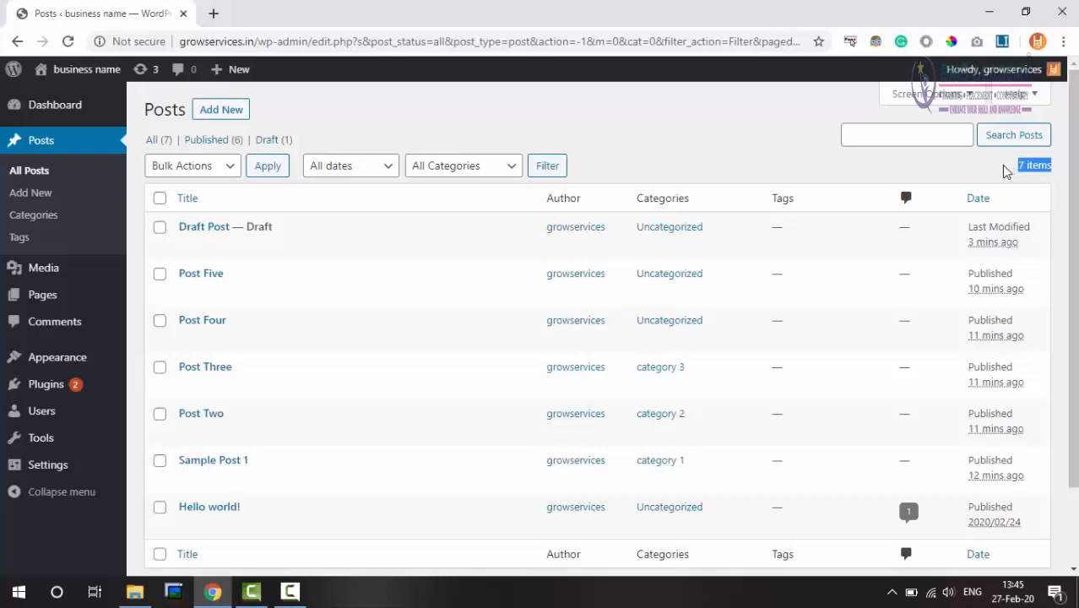
left_click(754, 160)
- Open Post Five for editing, add the tag "five" and update the post
scroll(699, 191, "down", 1)
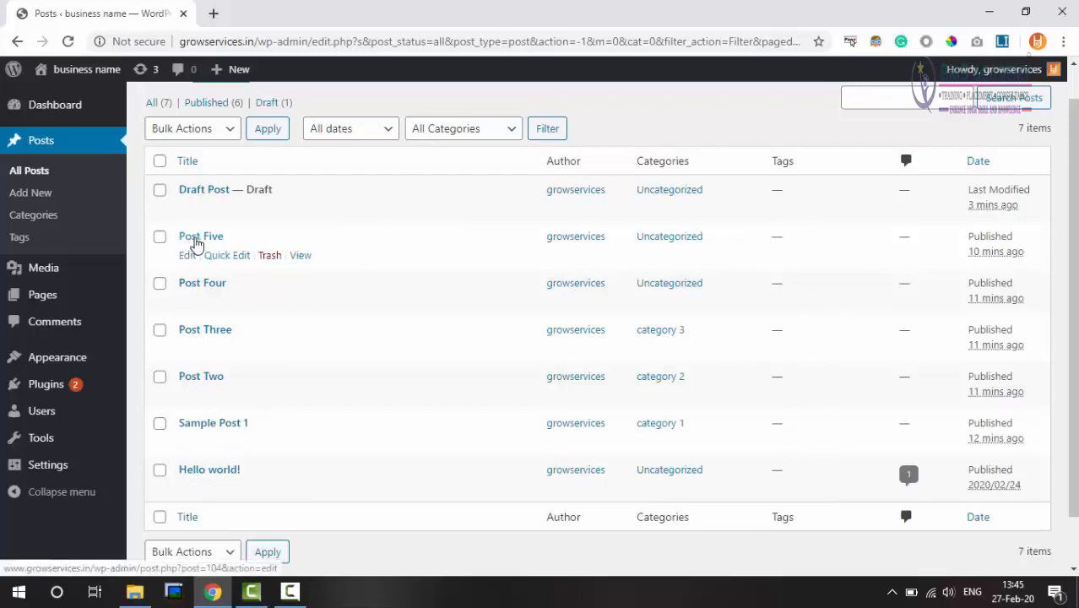
left_click(195, 240)
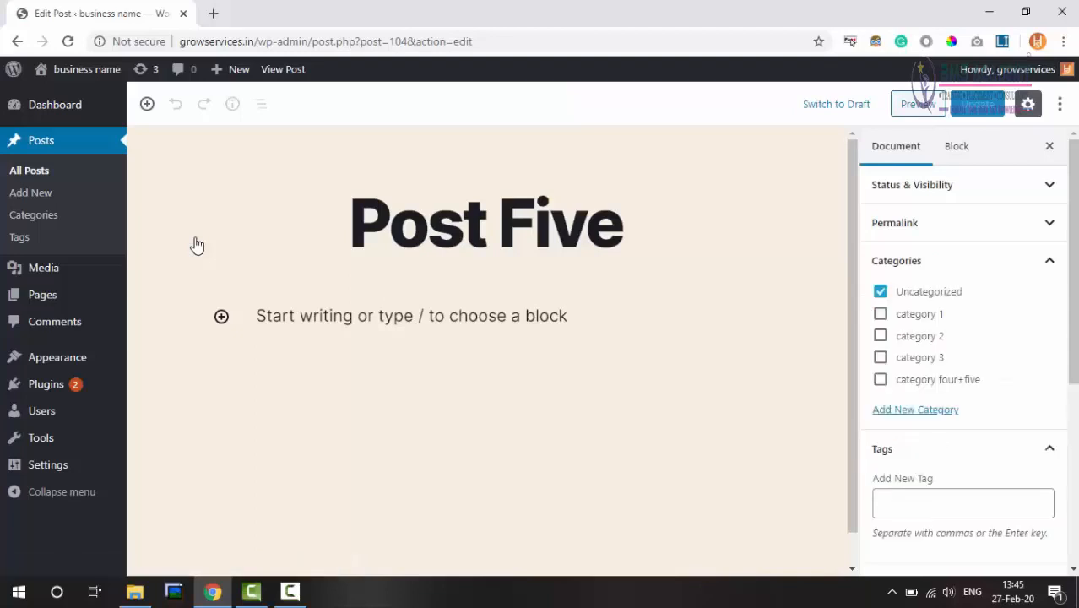
left_click(971, 510)
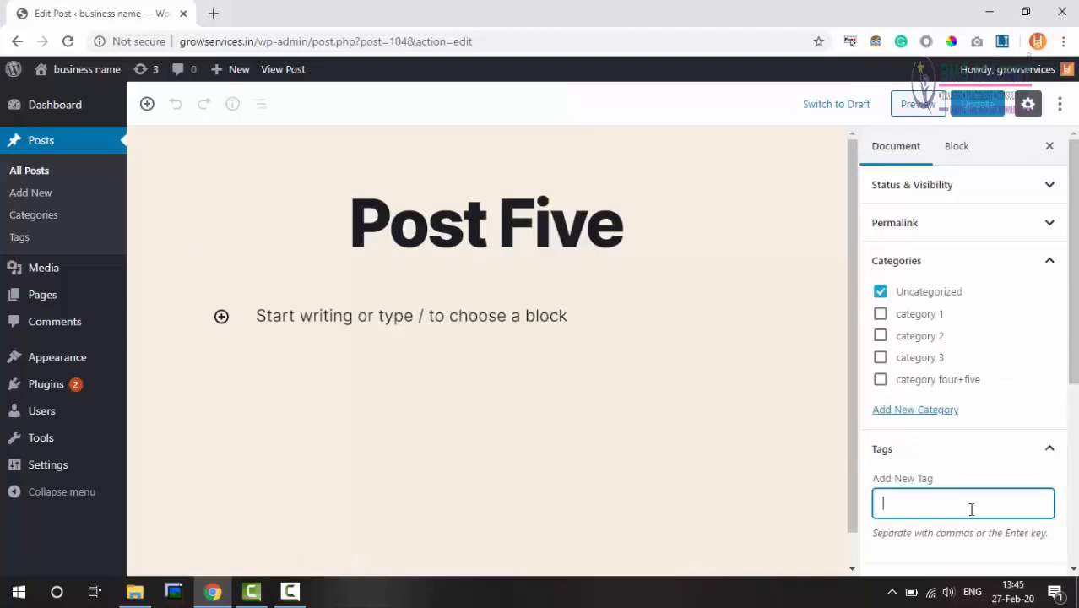
type("one")
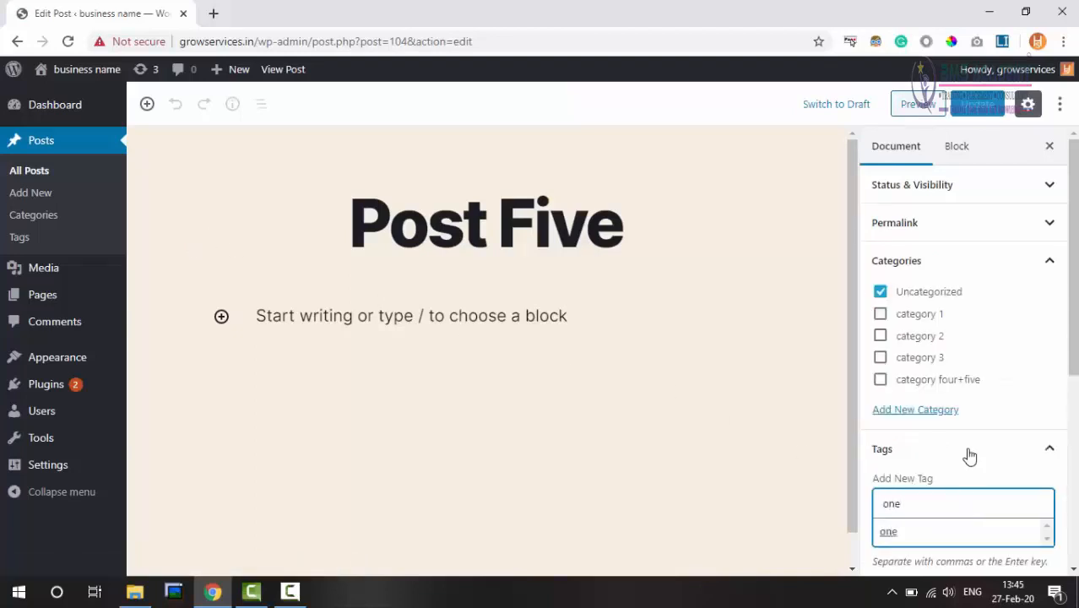
key("BackSpace")
key("BackSpace")
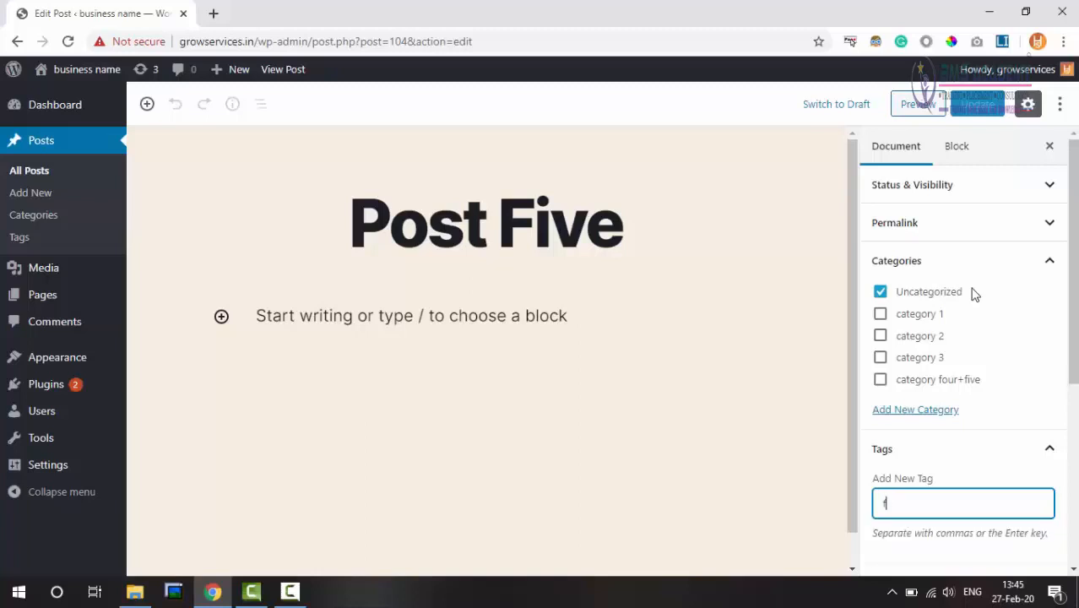
type("five")
key("Return")
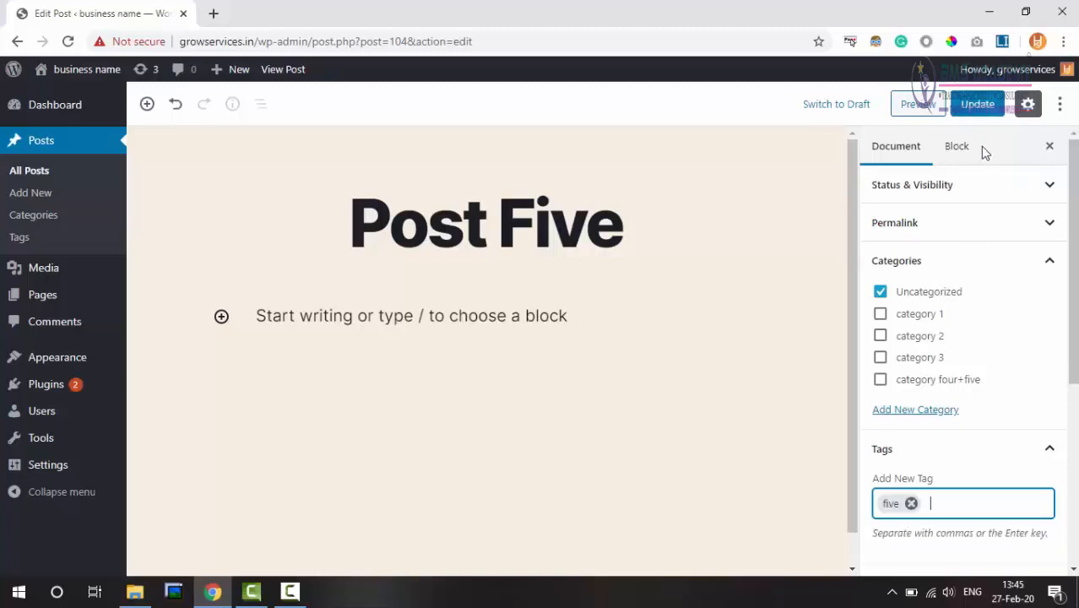
left_click(971, 96)
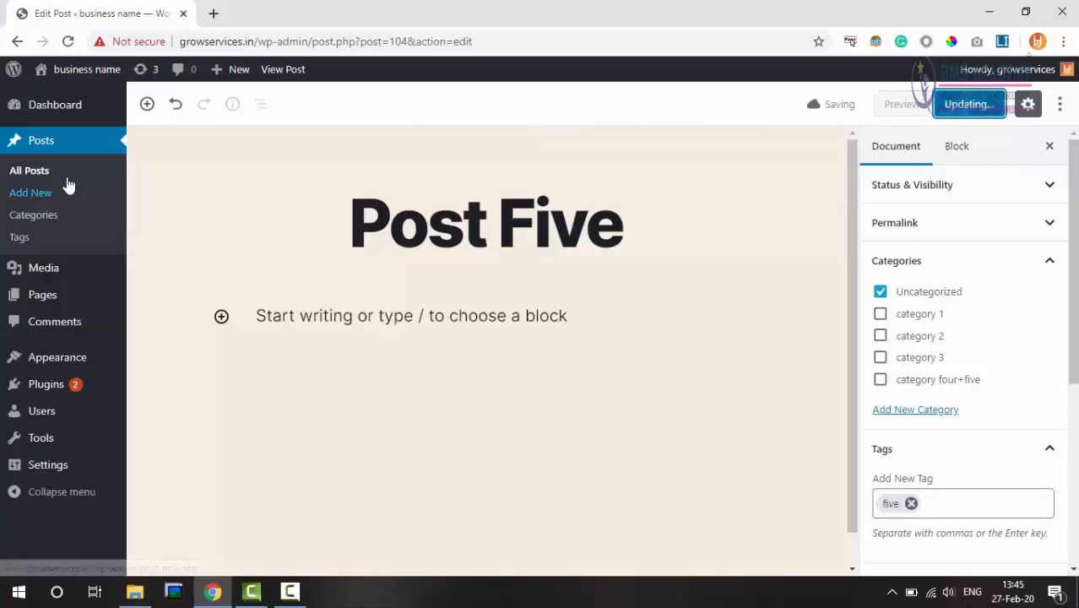
- Return to the list of all posts and add the tag "5ive tag" to Post Five with Quick Edit
left_click(41, 173)
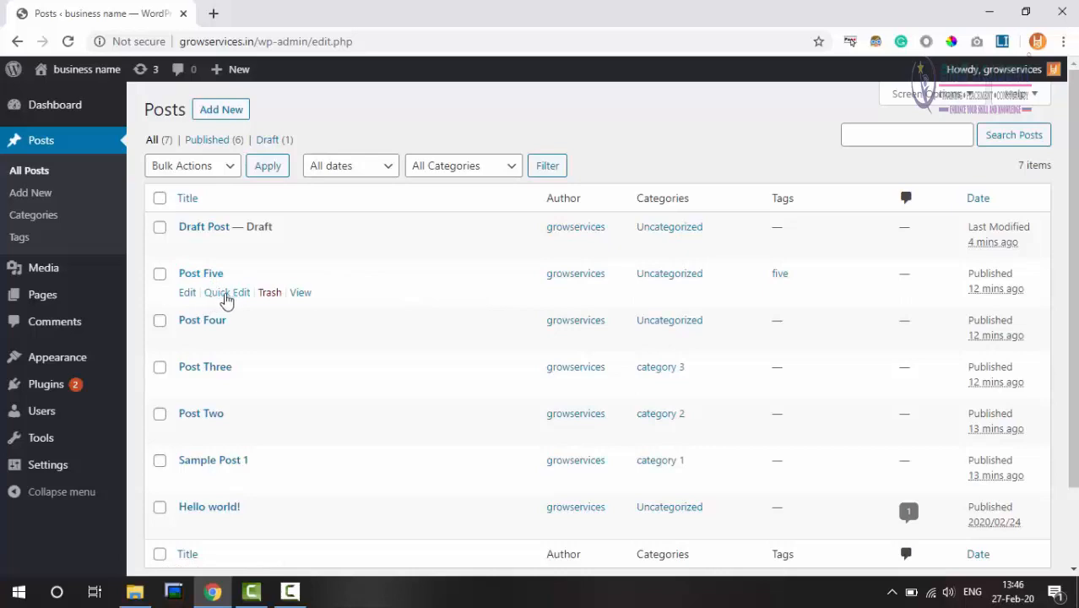
left_click(231, 294)
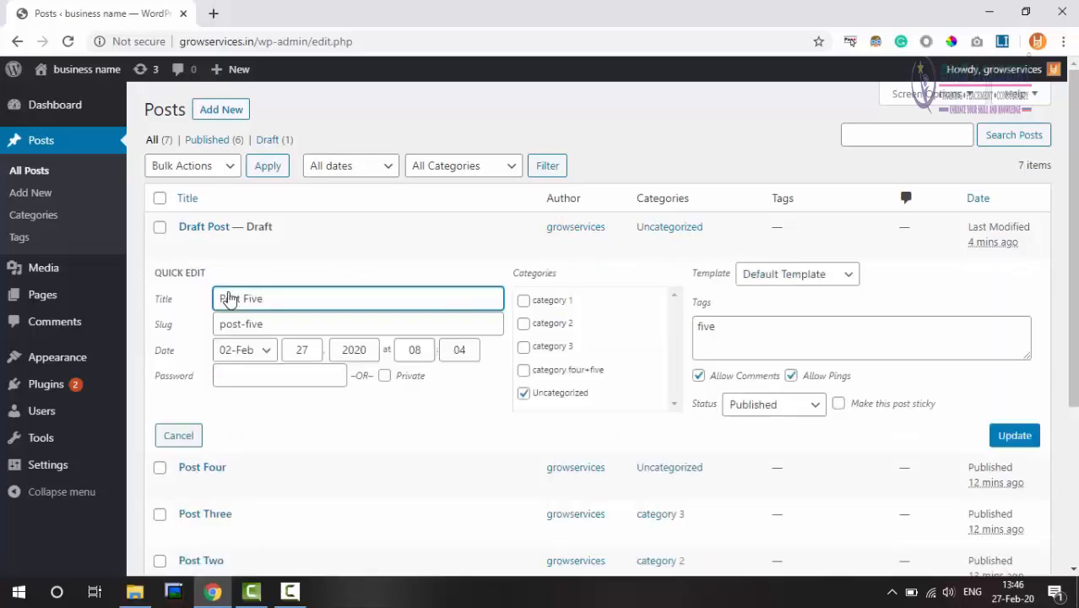
scroll(361, 316, "down", 1)
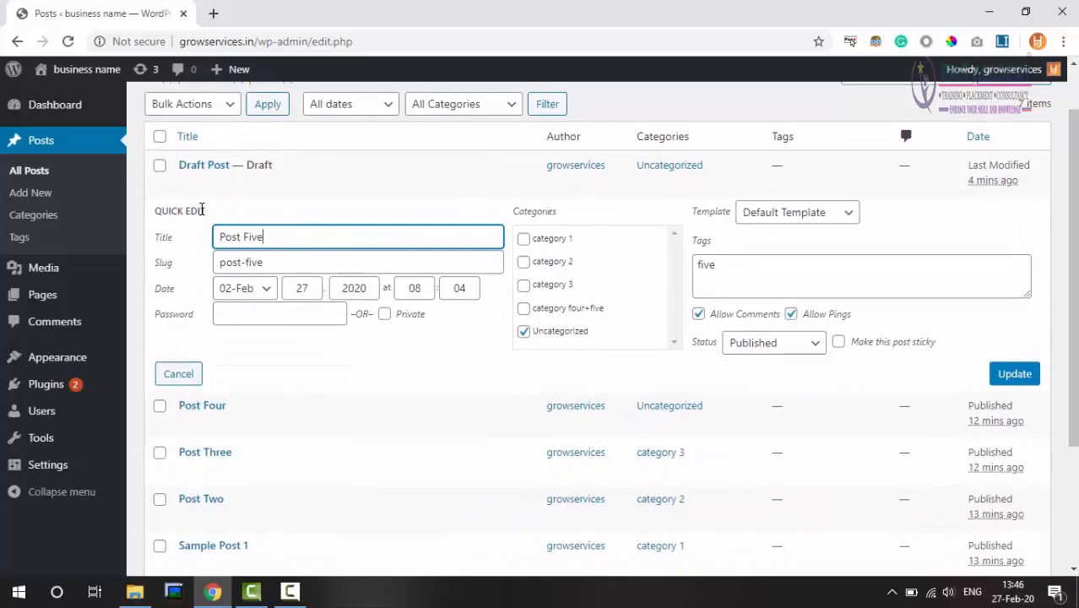
left_click_drag(202, 210, 157, 212)
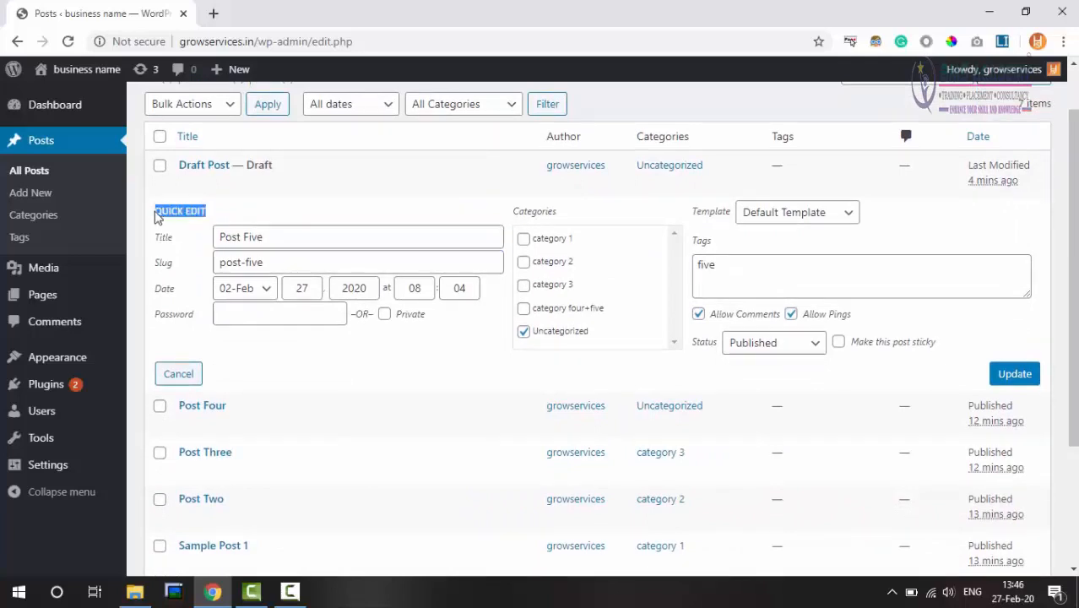
left_click(211, 239)
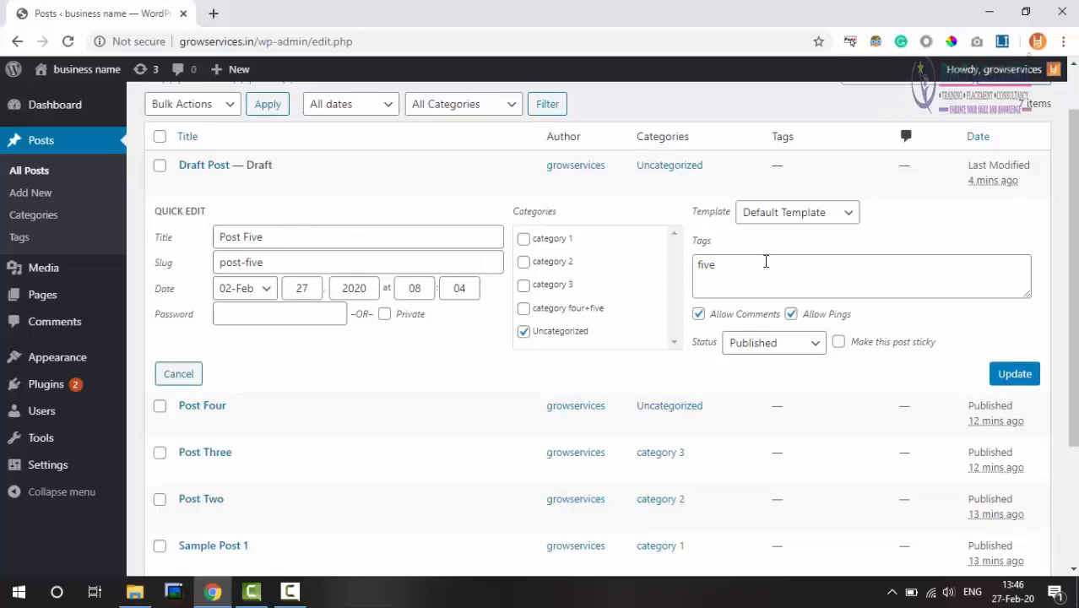
left_click(765, 262)
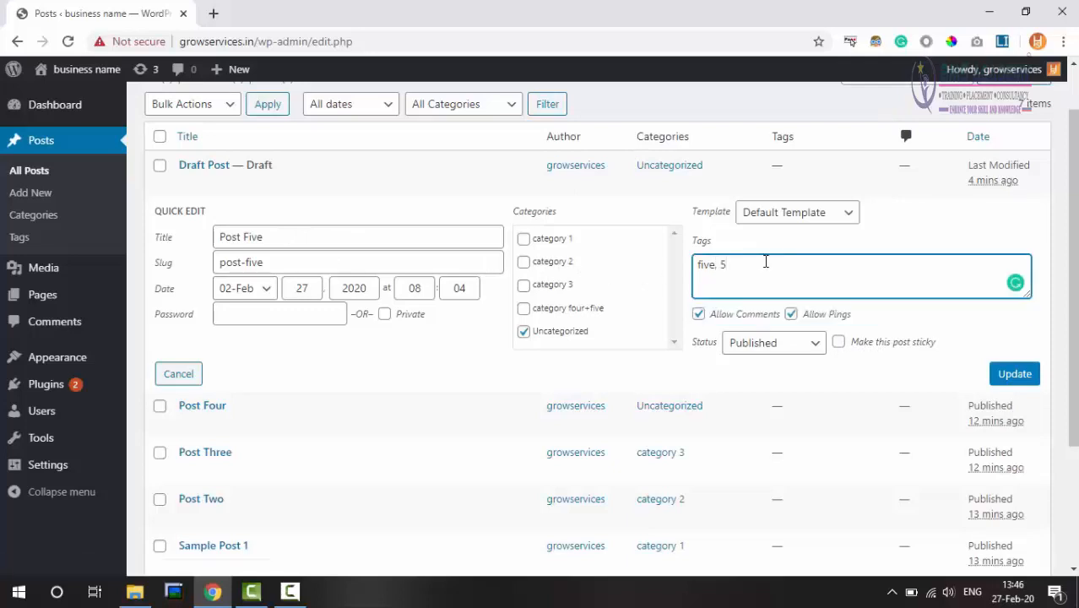
type(", 5ive tag")
left_click(1012, 374)
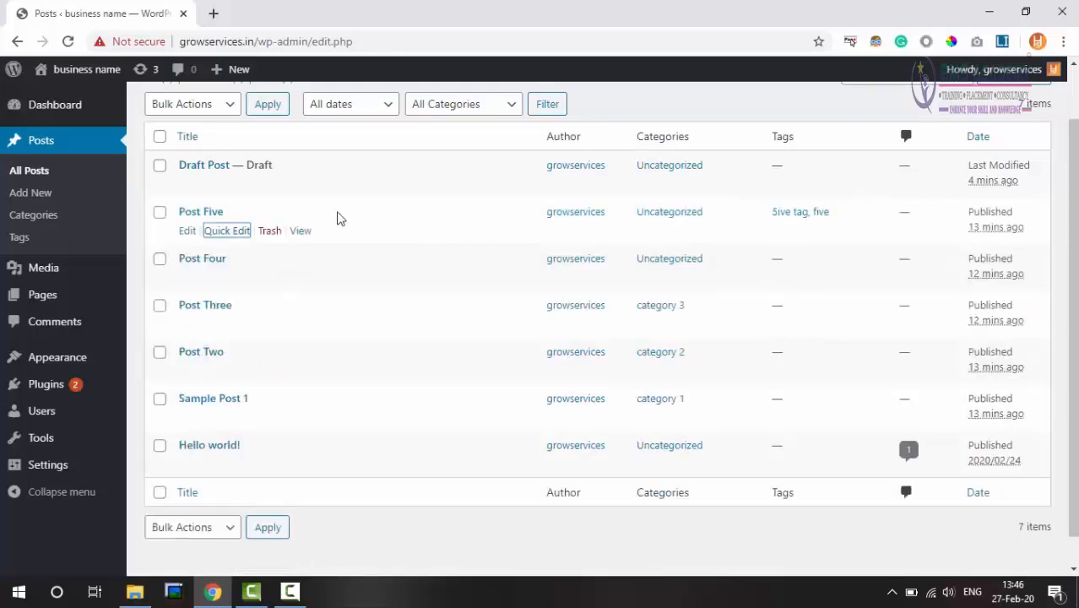
- Open Post Five in the full editor to check its tags, and return to the list of all posts
left_click(187, 233)
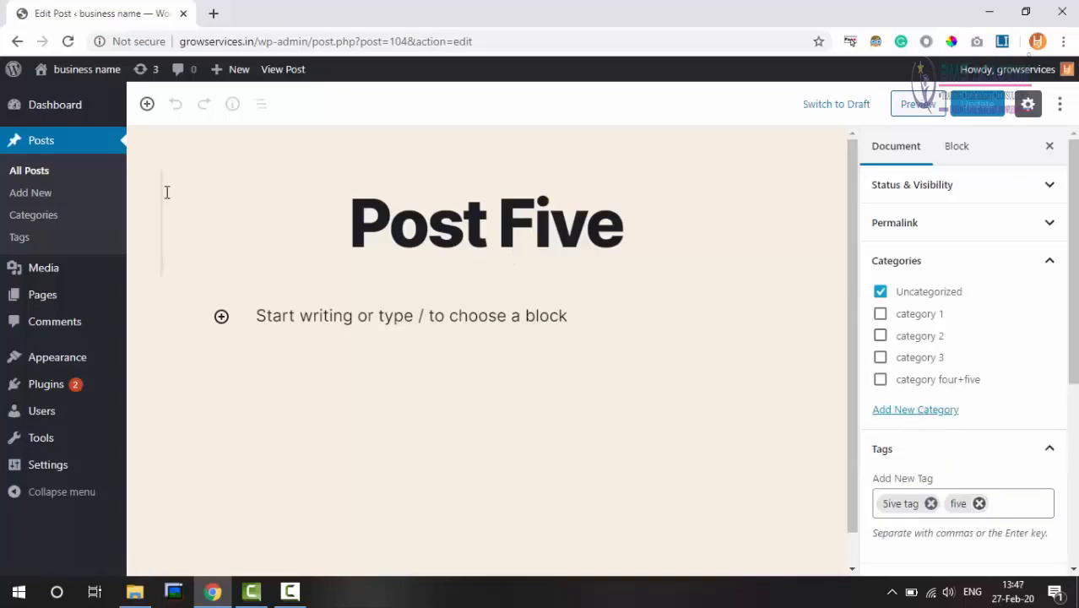
left_click(40, 173)
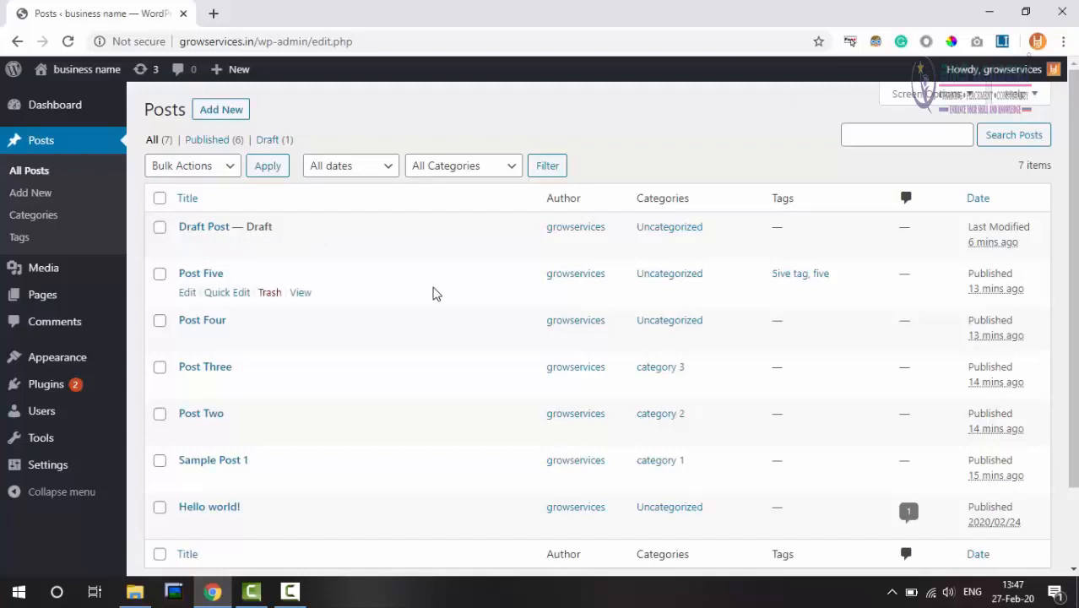
- Select Post Four and Post Three in the posts list and open them together for bulk editing
scroll(433, 292, "down", 2)
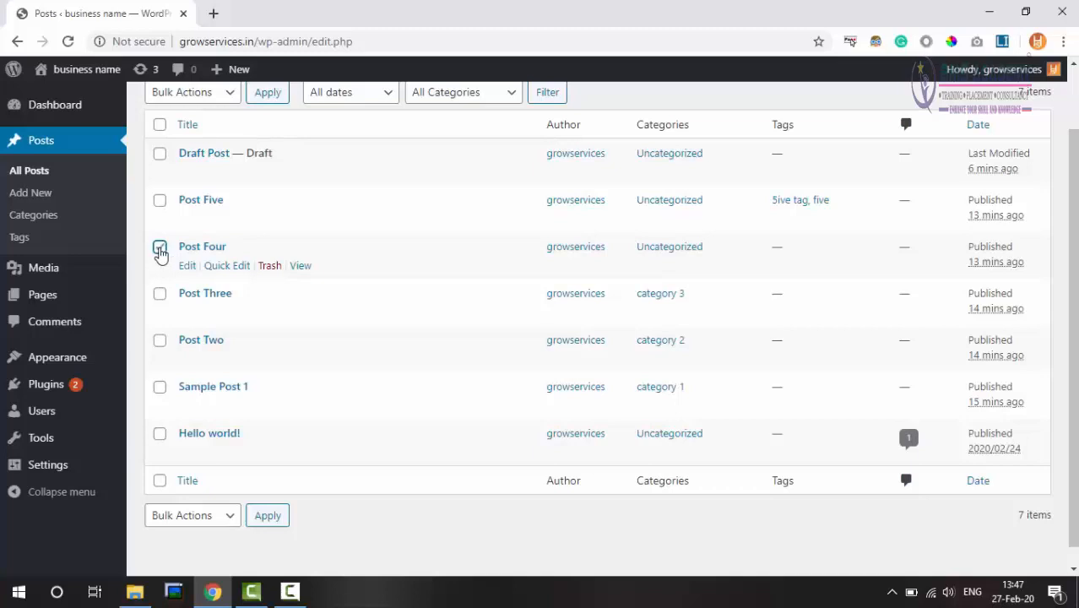
left_click(160, 294)
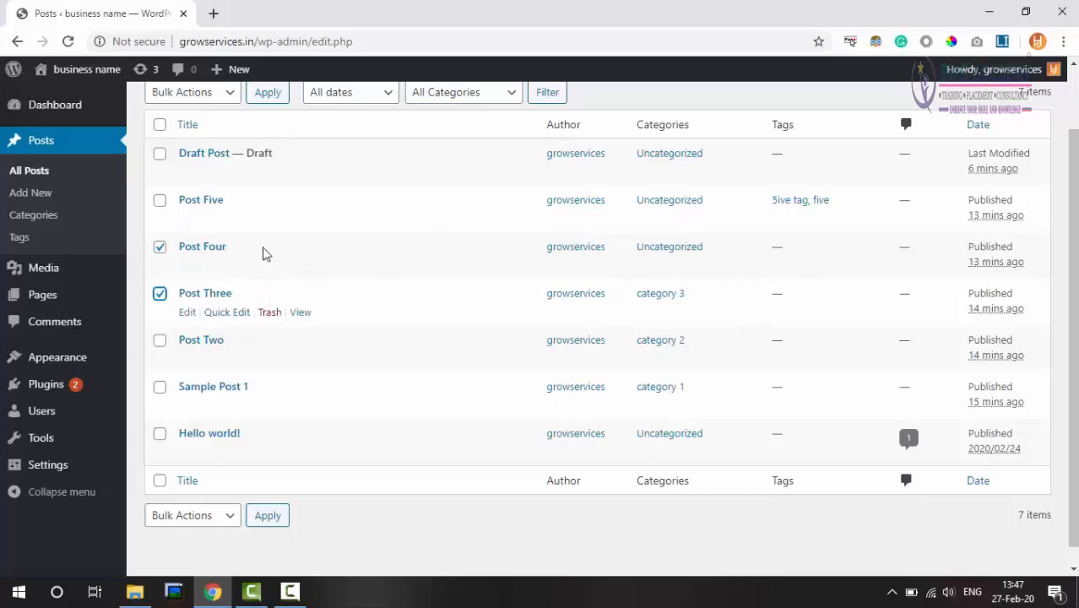
scroll(240, 262, "down", 1)
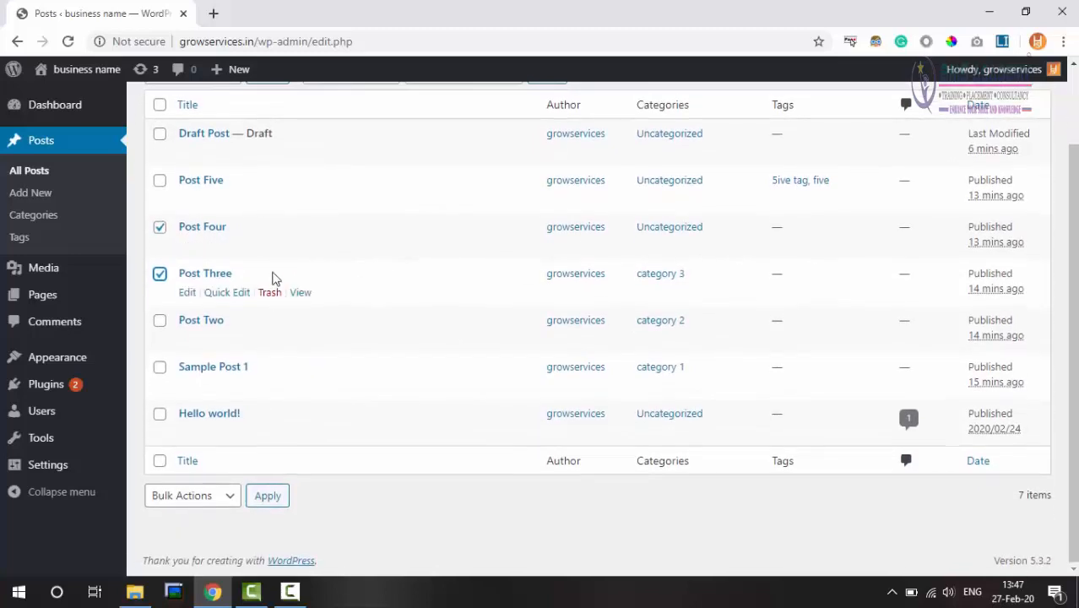
scroll(273, 280, "up", 2)
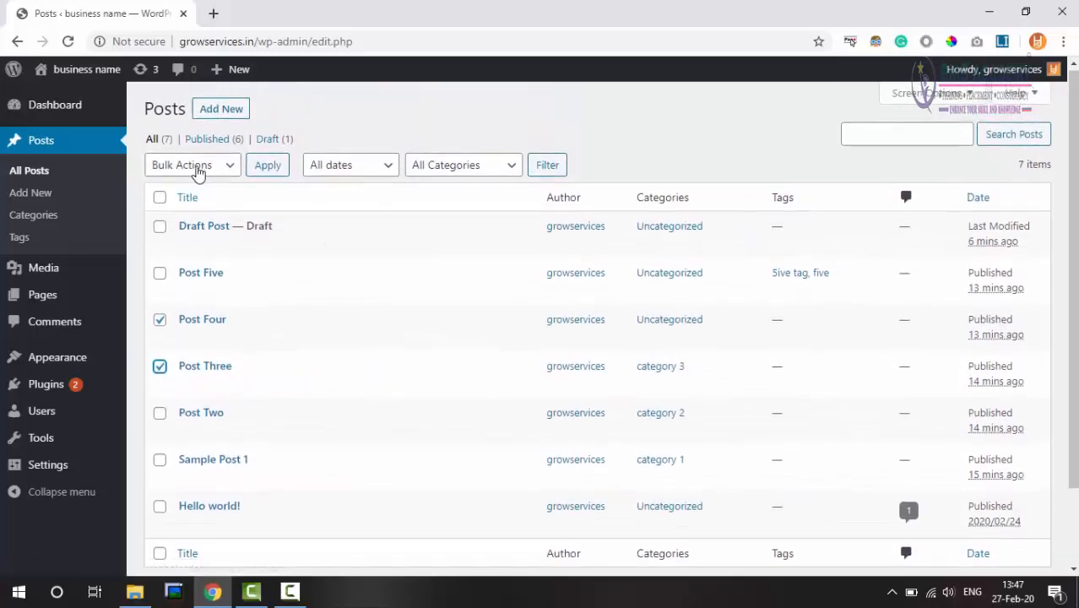
left_click(196, 169)
left_click(209, 172)
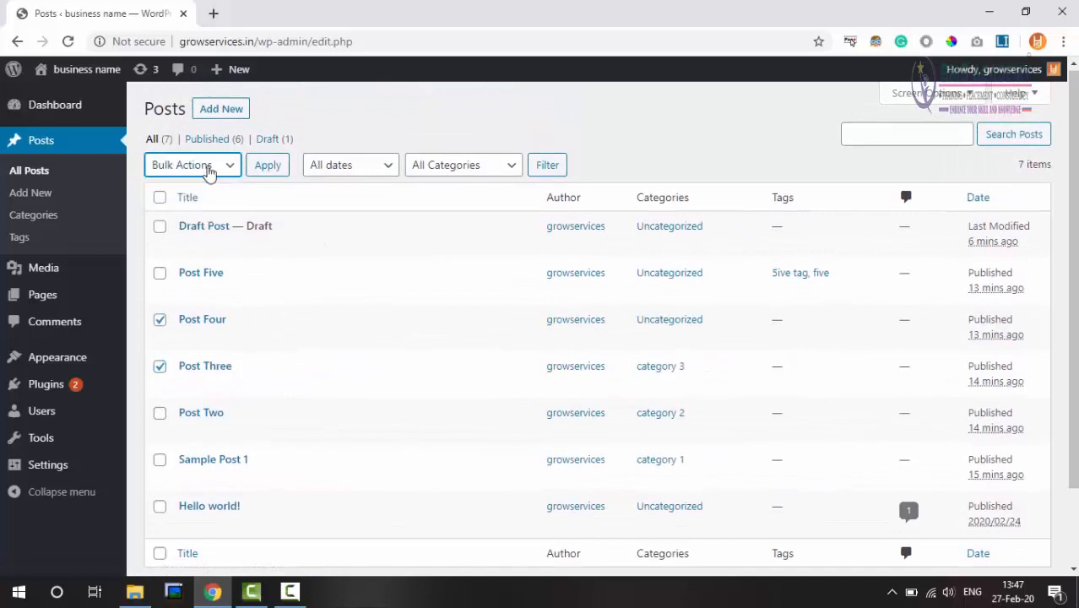
scroll(209, 498, "down", 2)
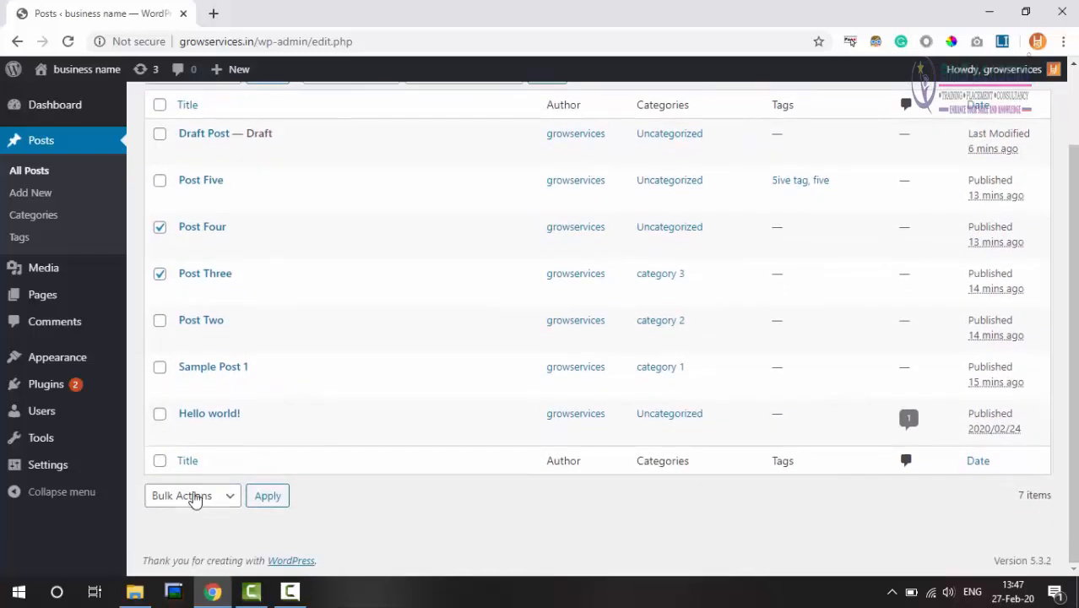
left_click(193, 497)
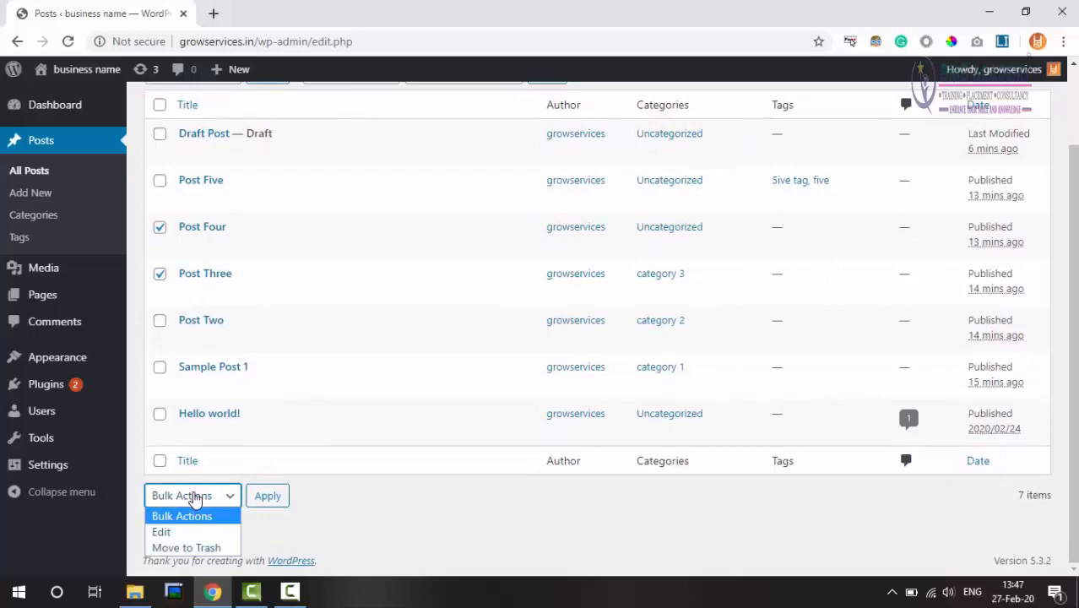
left_click(185, 533)
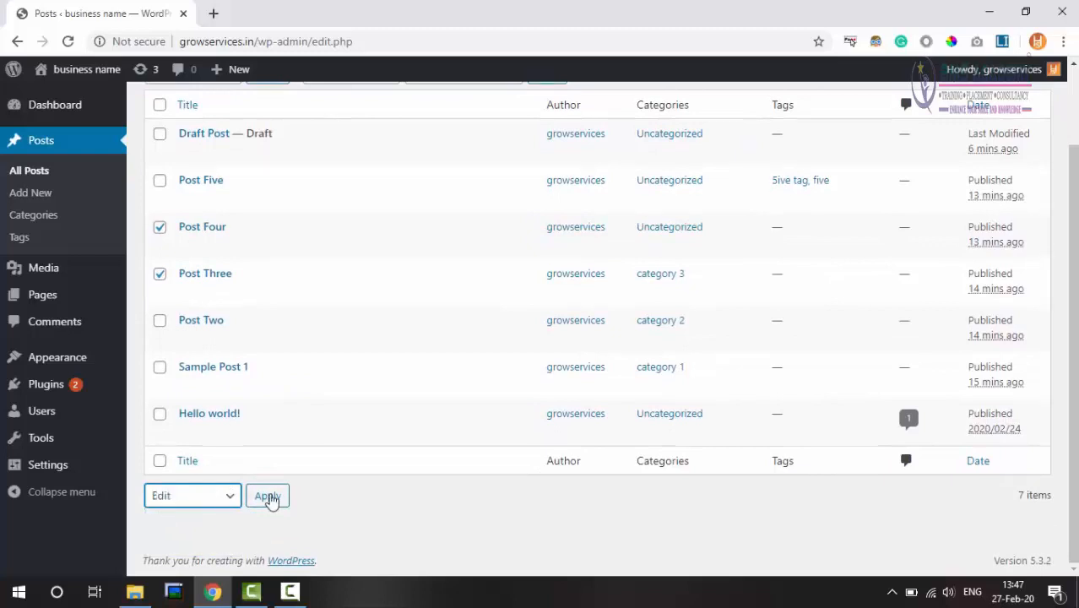
left_click(274, 502)
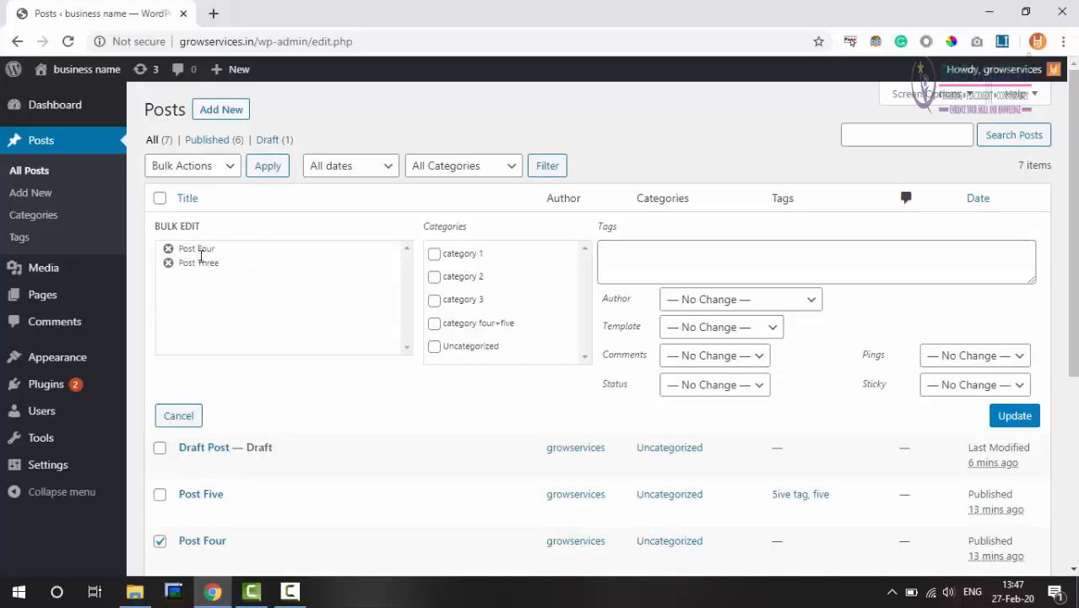
- Add the tags "four,five" to Post Four and Post Three and update both posts
left_click(646, 250)
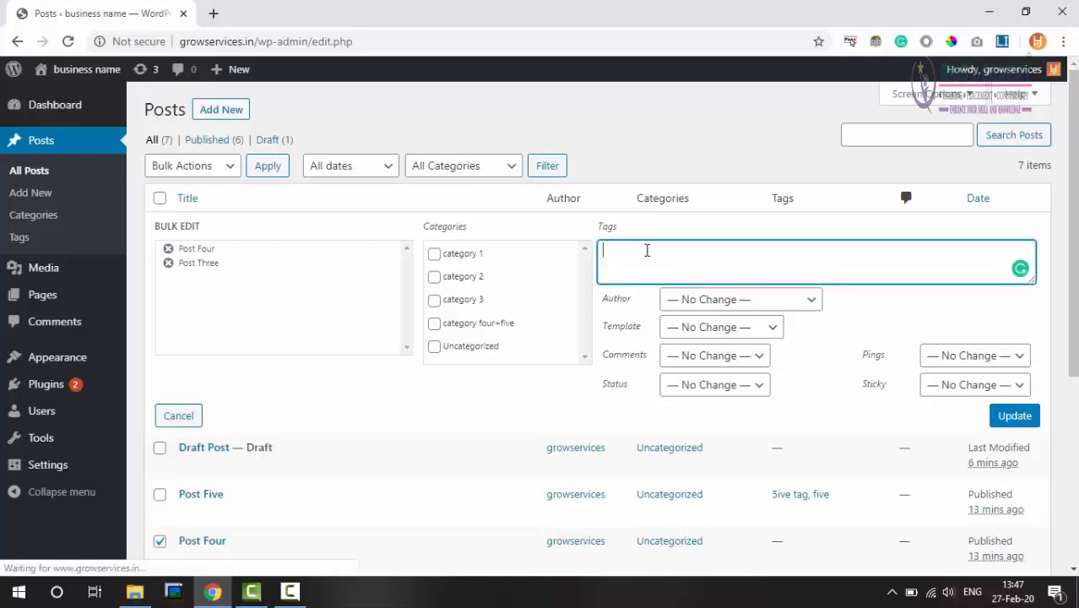
type("four,five")
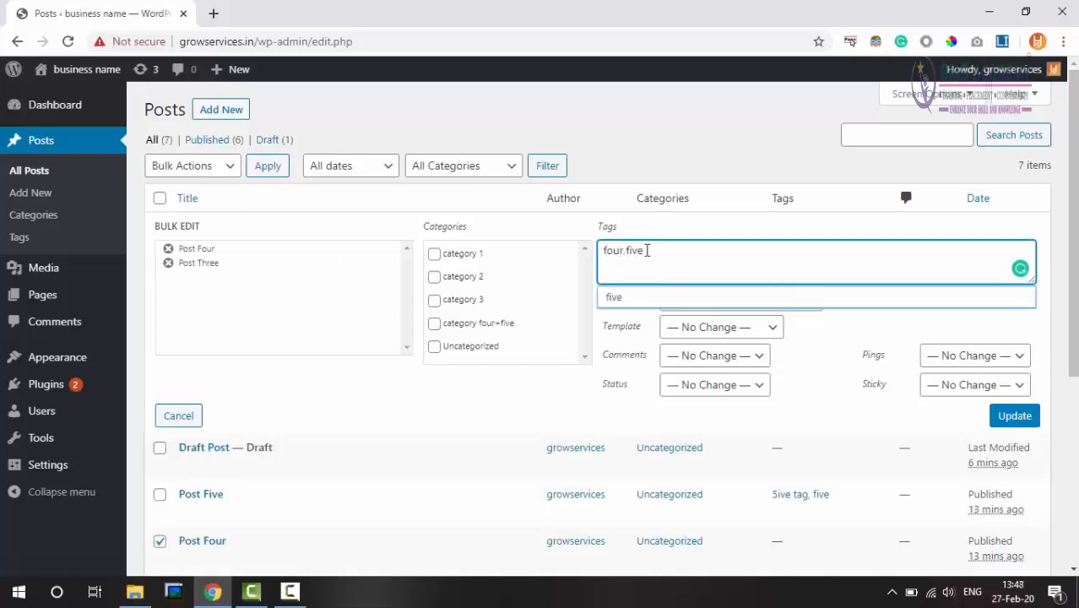
left_click(1018, 417)
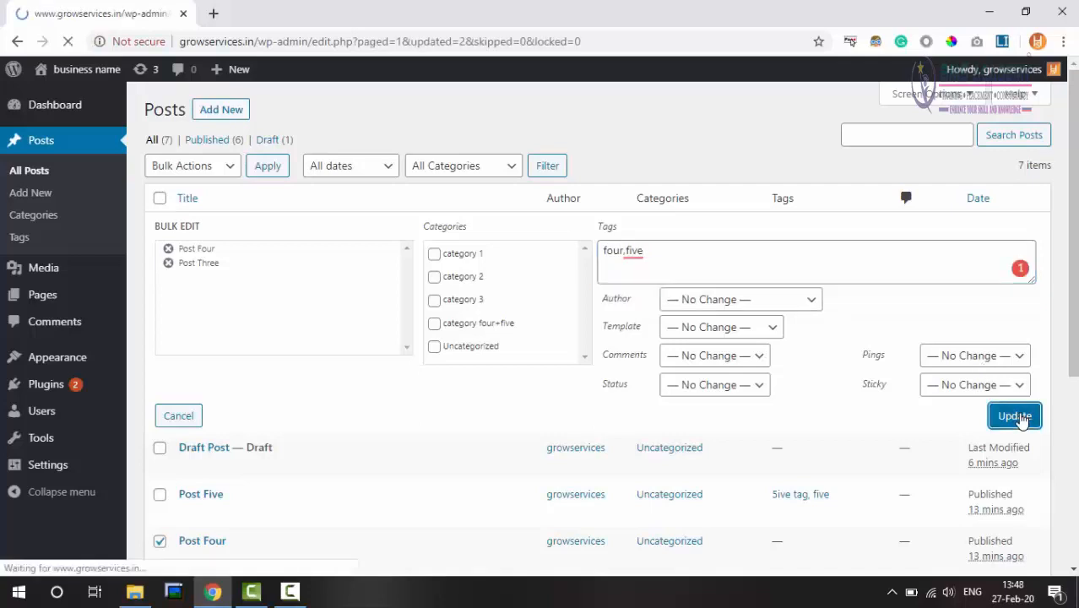
- Select Draft Post, Post Five and Post Four and open them together for bulk editing
scroll(477, 337, "down", 1)
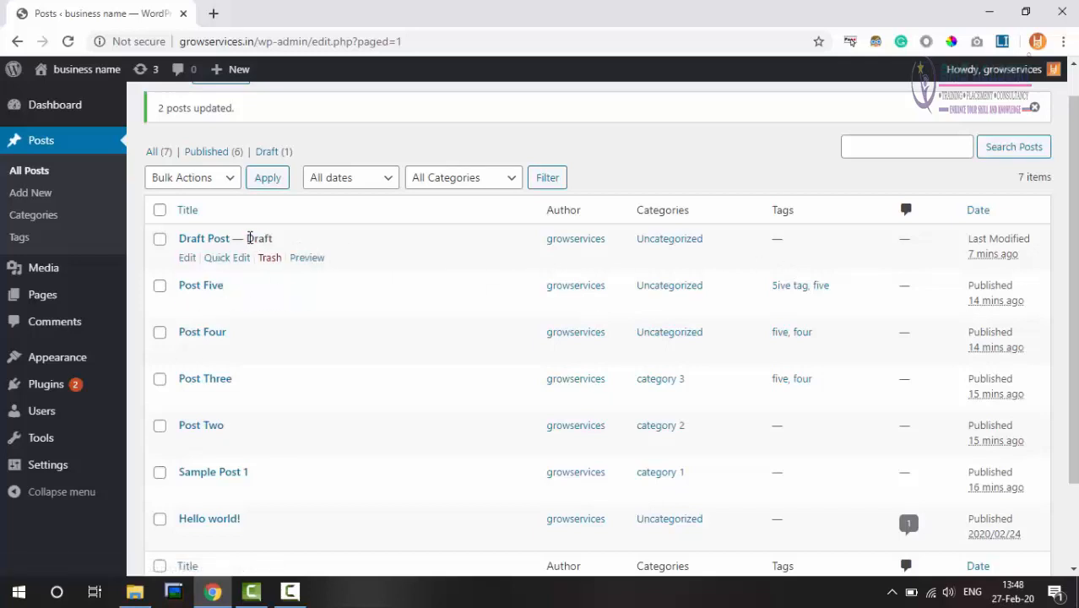
left_click_drag(249, 238, 274, 239)
left_click(253, 237)
left_click(160, 242)
left_click(160, 286)
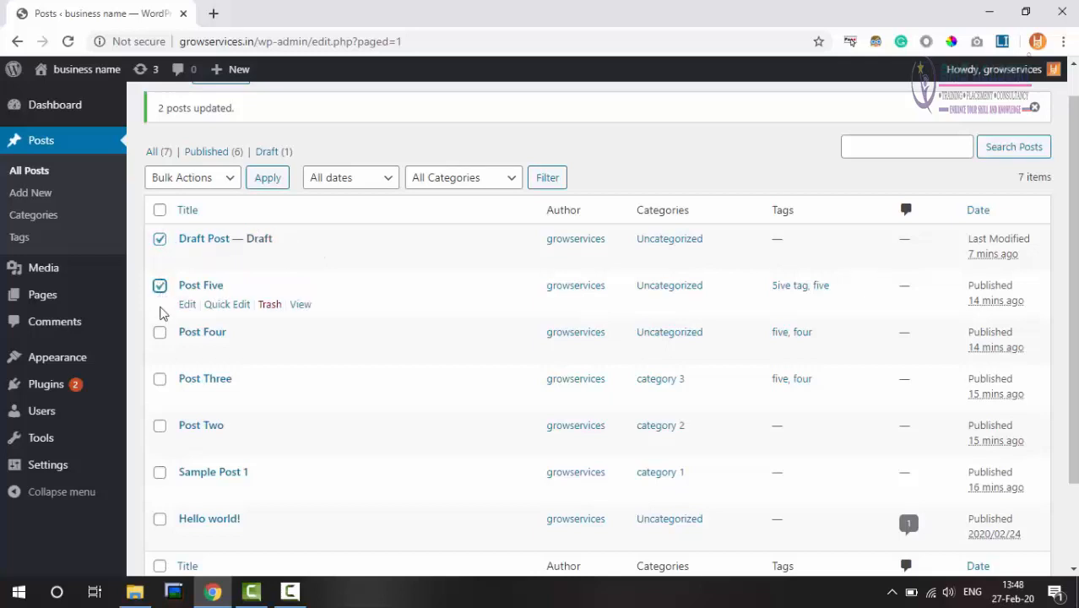
left_click(160, 333)
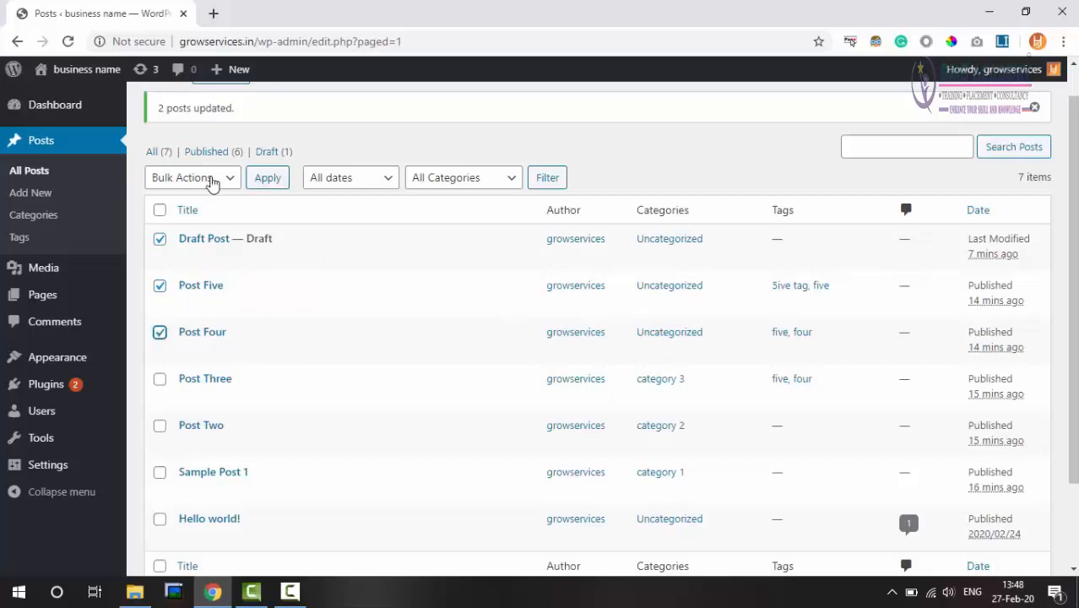
left_click(205, 183)
left_click(161, 213)
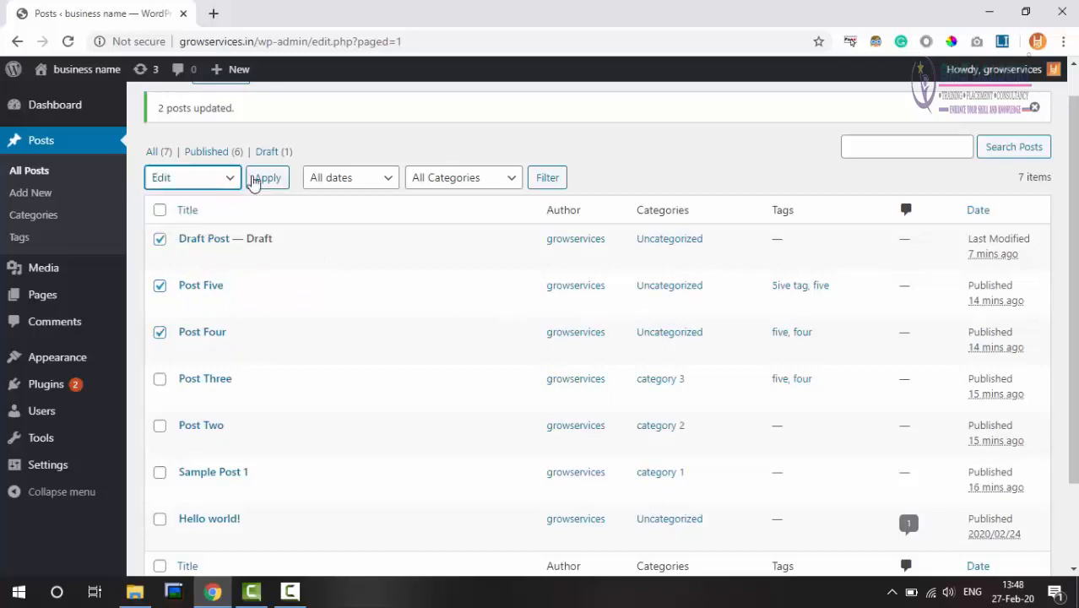
left_click(267, 179)
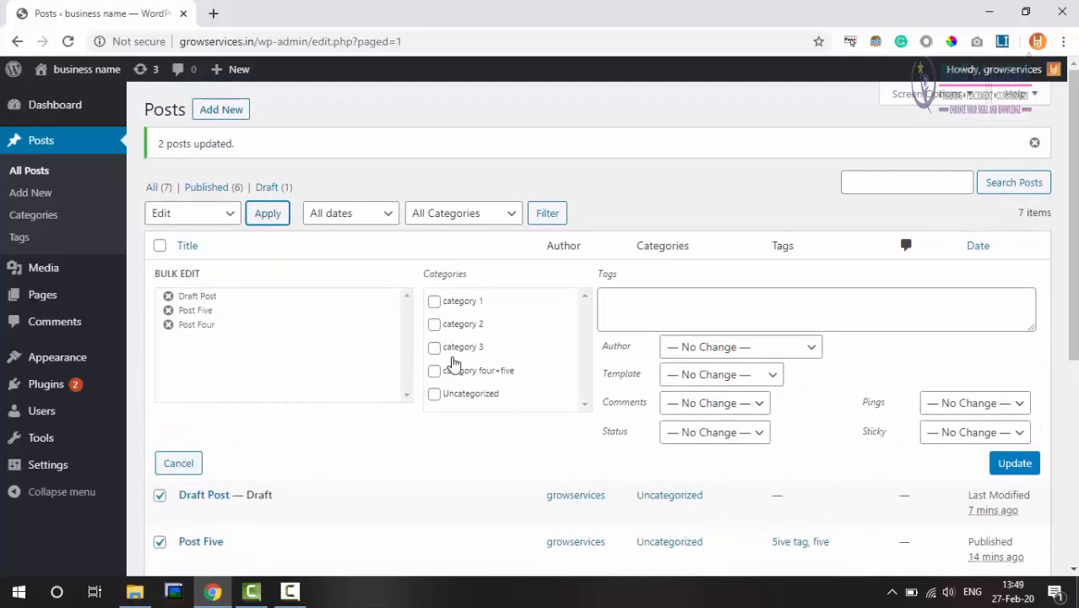
- Assign the category "category four+five" and enter the tags "four, five" for the three posts in the bulk edit
left_click(434, 377)
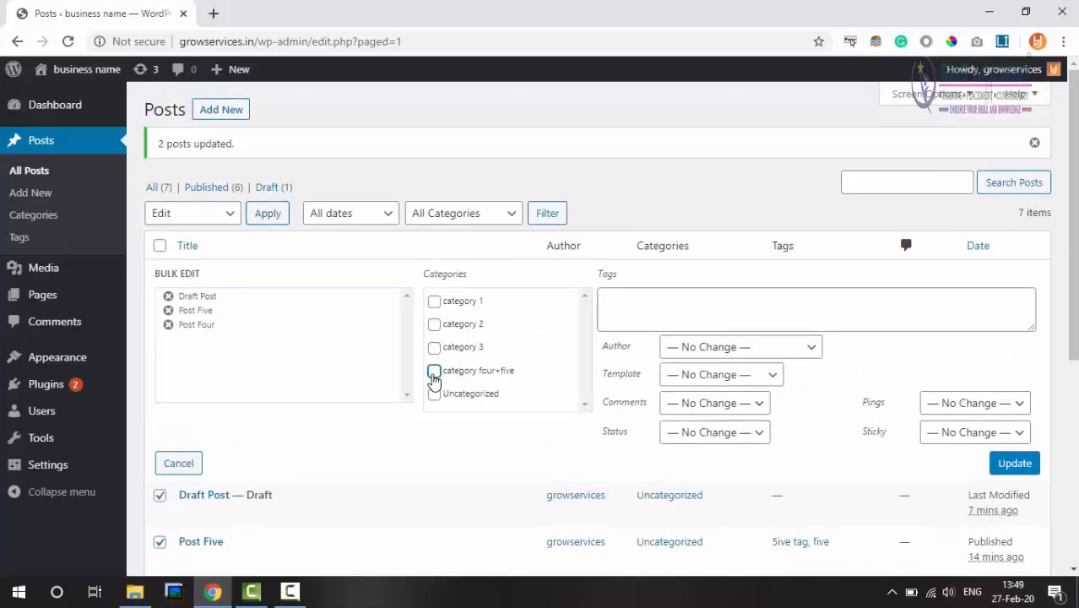
left_click(706, 312)
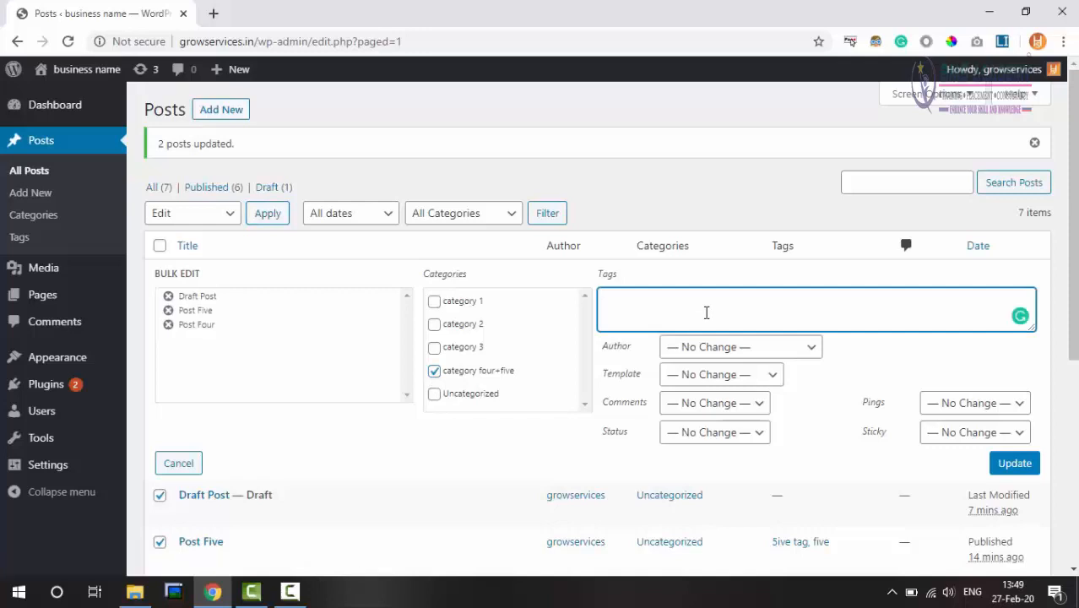
type("four, five")
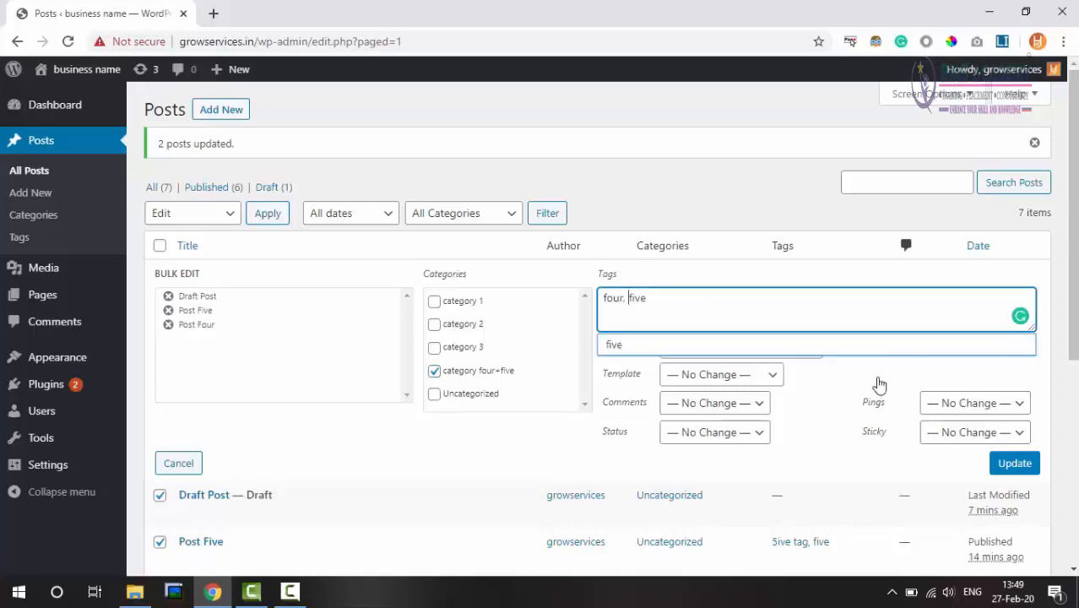
key("Tab")
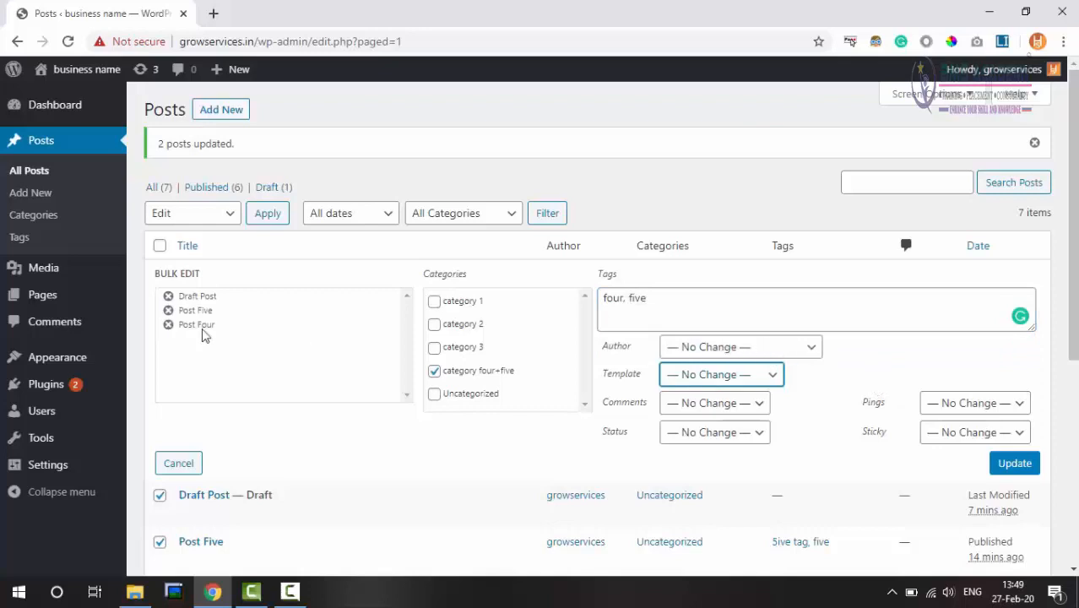
- Set the bulk edit's author to growservices, comments to Allow and status to Published, and update the three posts
left_click(787, 353)
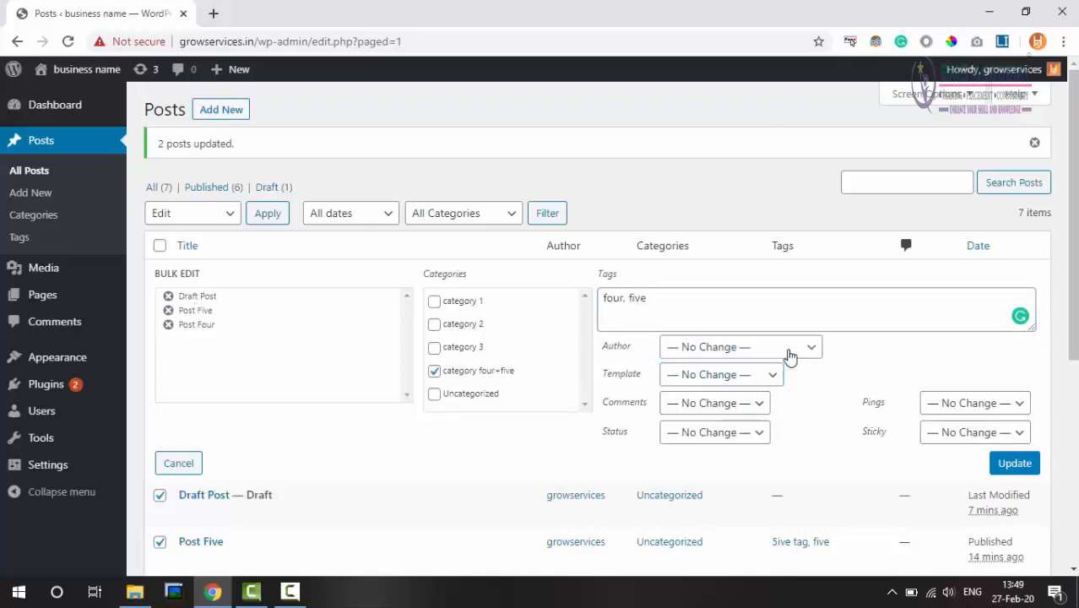
left_click(731, 384)
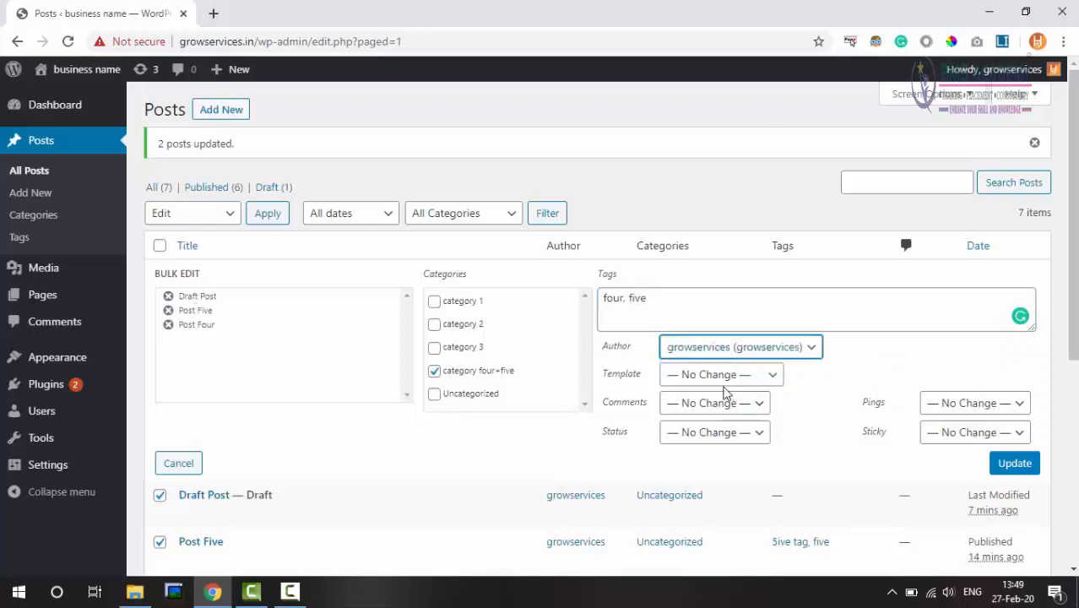
left_click(775, 379)
left_click(775, 379)
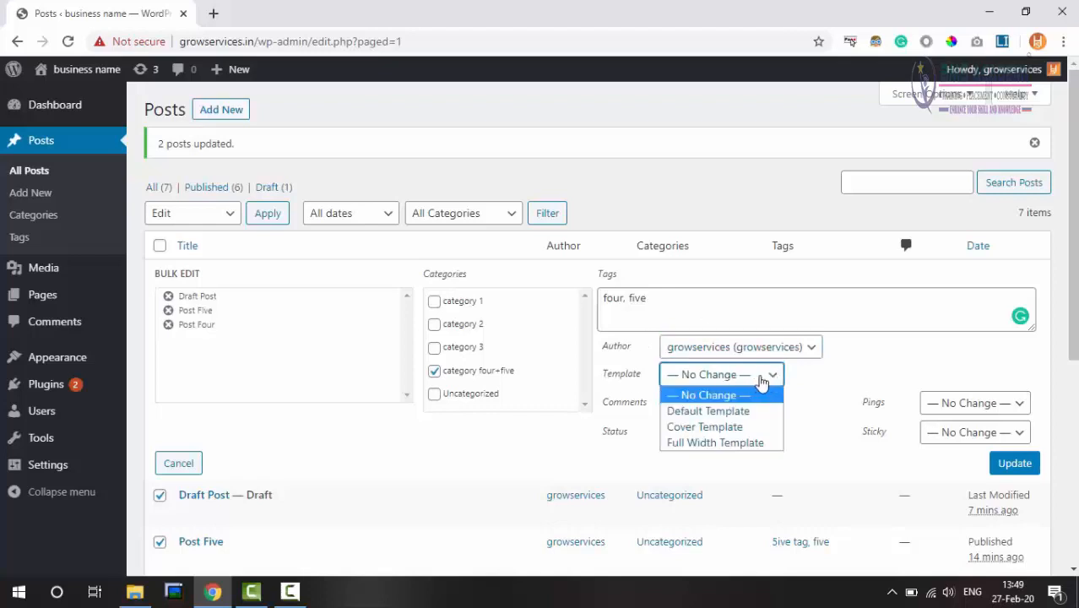
left_click(764, 382)
left_click(740, 418)
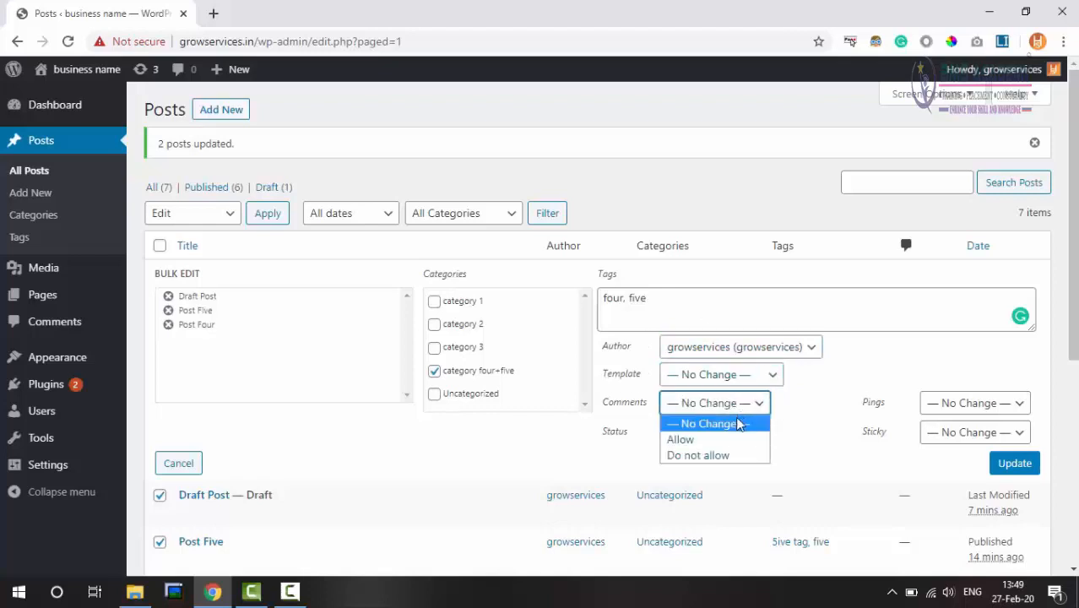
left_click(728, 439)
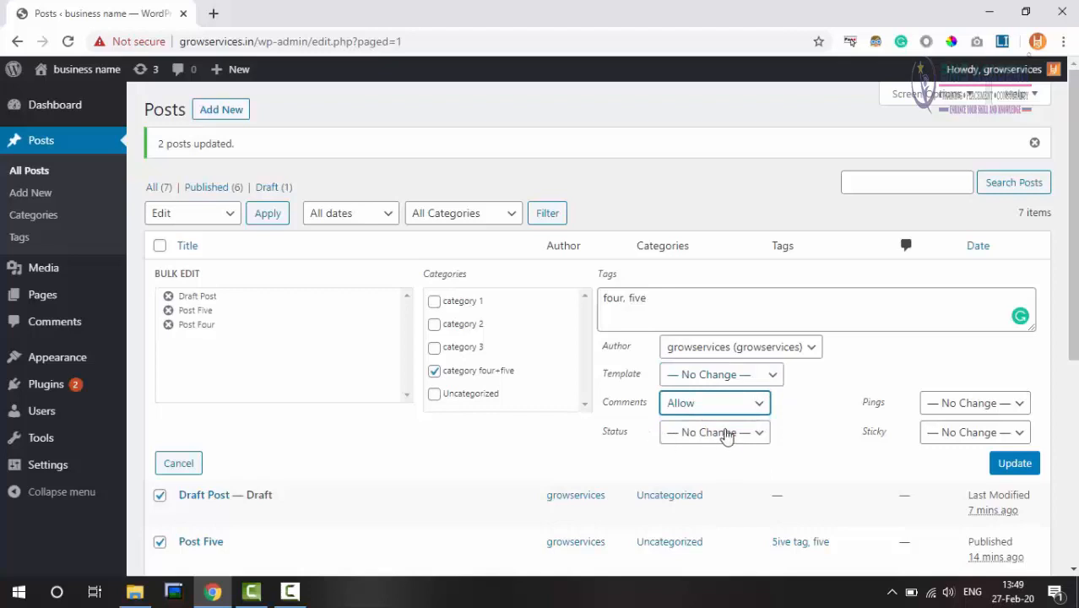
left_click(726, 434)
left_click(691, 469)
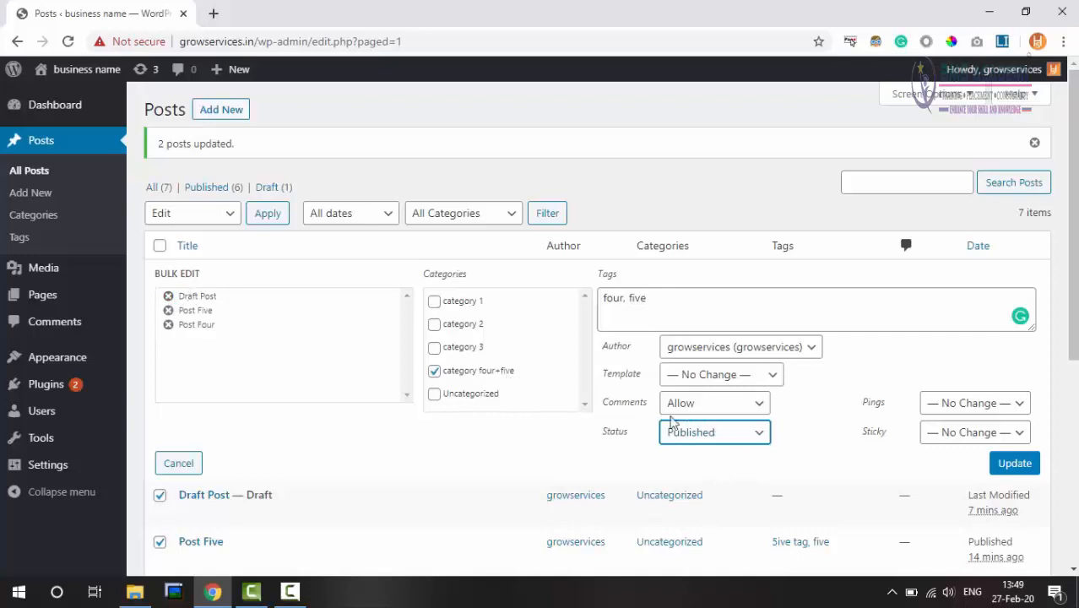
left_click(736, 433)
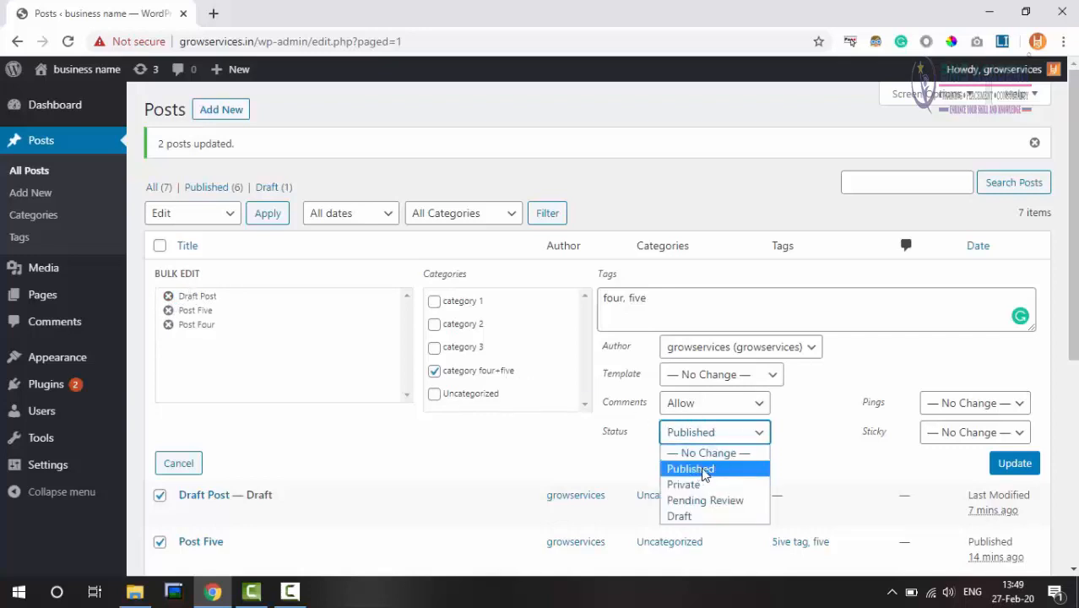
left_click(715, 469)
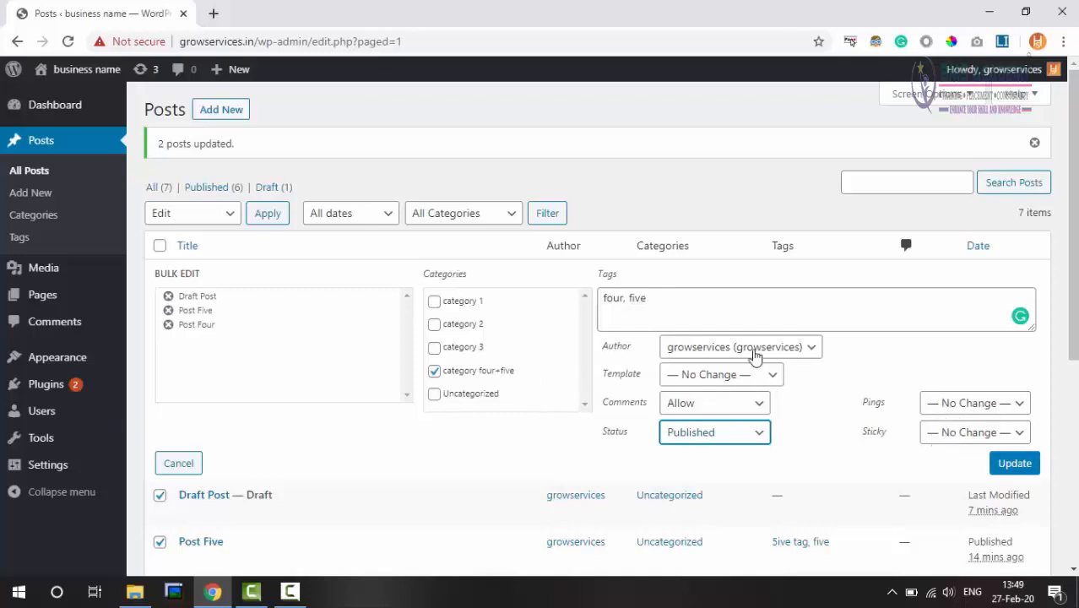
left_click(1013, 464)
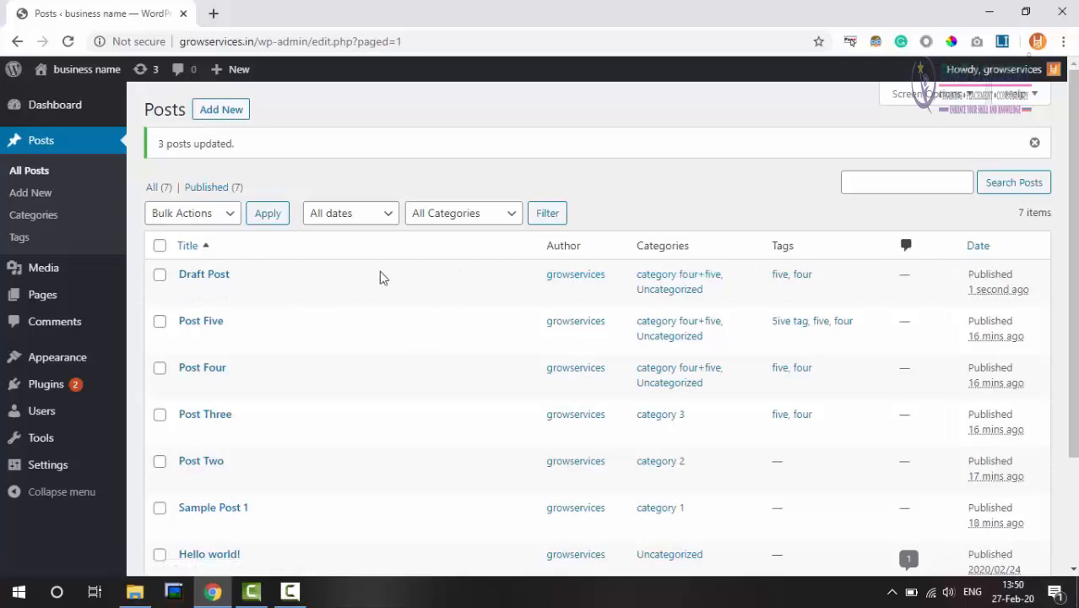
- Sort the posts list in turn by title, date and comment count, ending with the highest comment count first
left_click(473, 245)
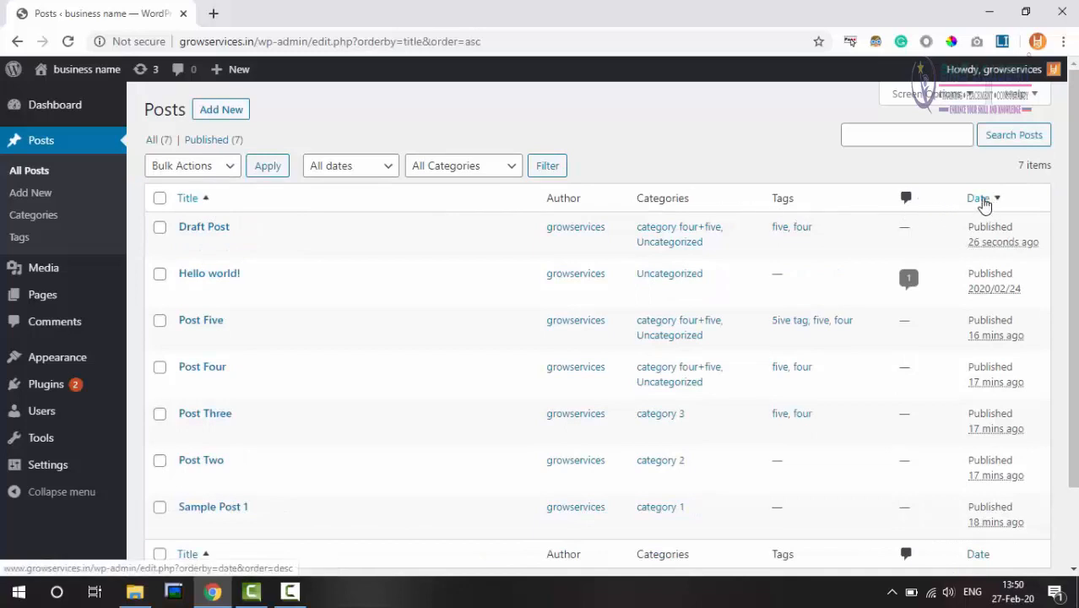
left_click(982, 203)
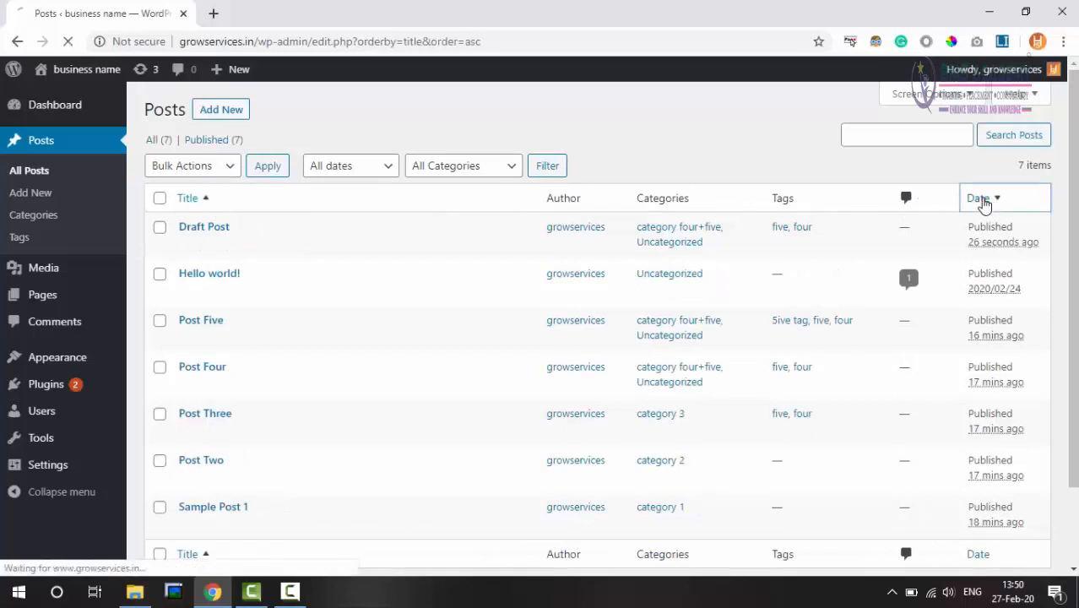
left_click(910, 203)
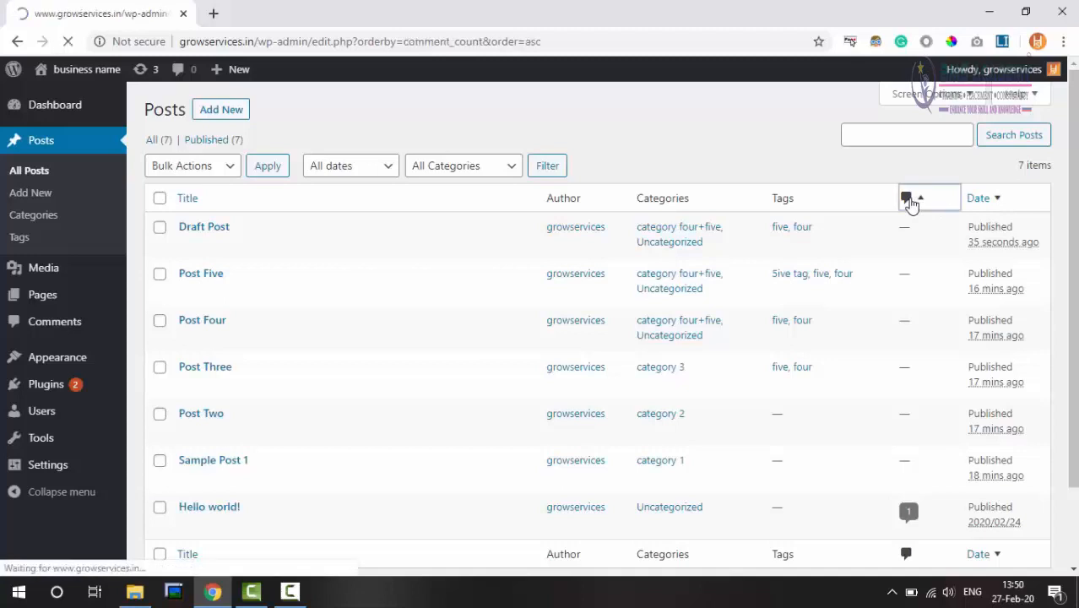
left_click(910, 203)
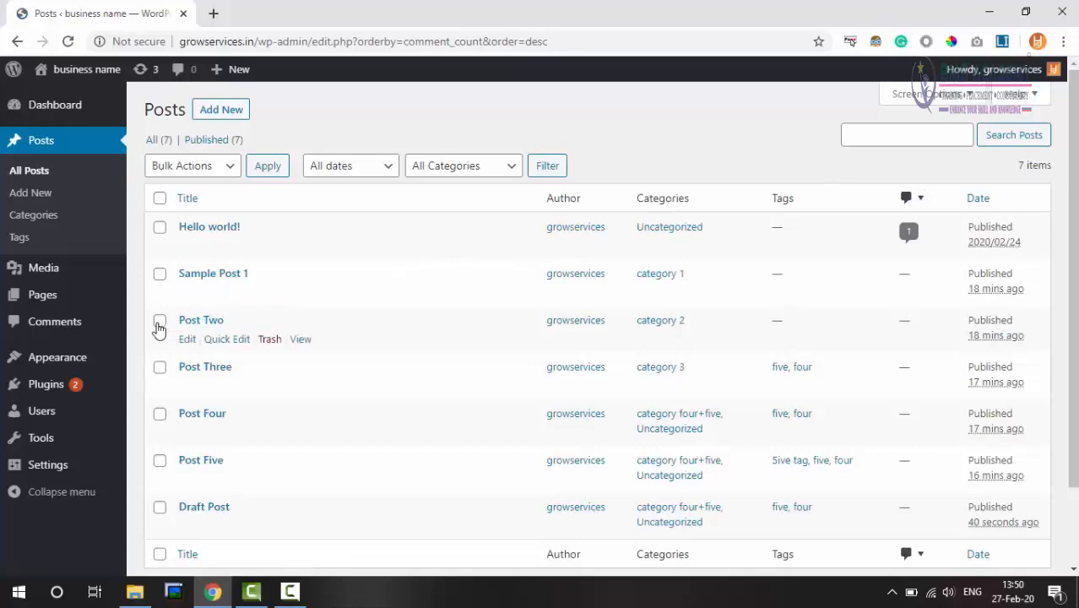
left_click(159, 367)
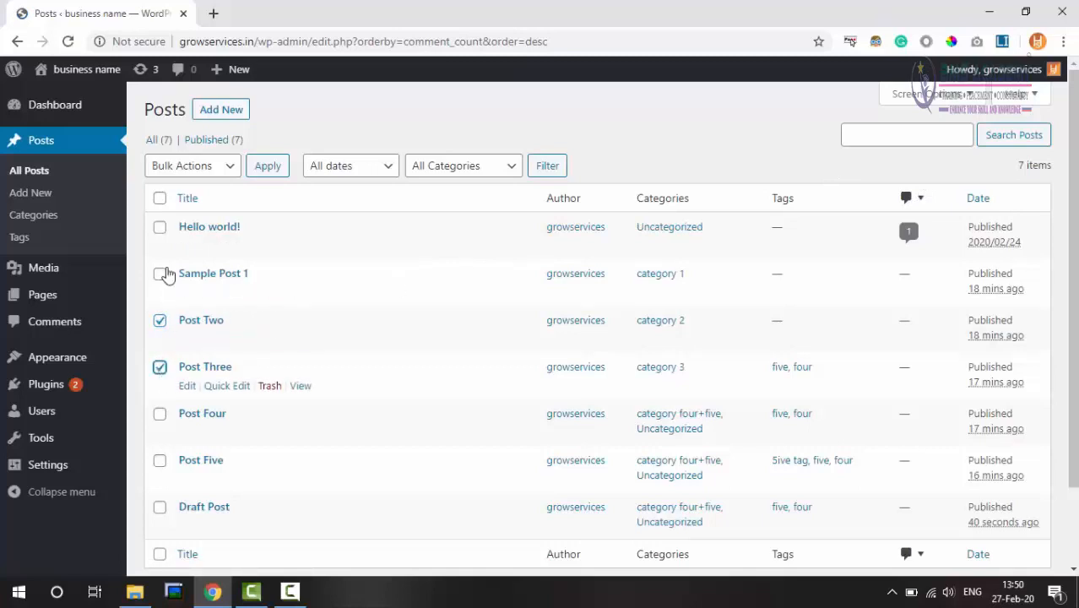
left_click(176, 169)
left_click(181, 203)
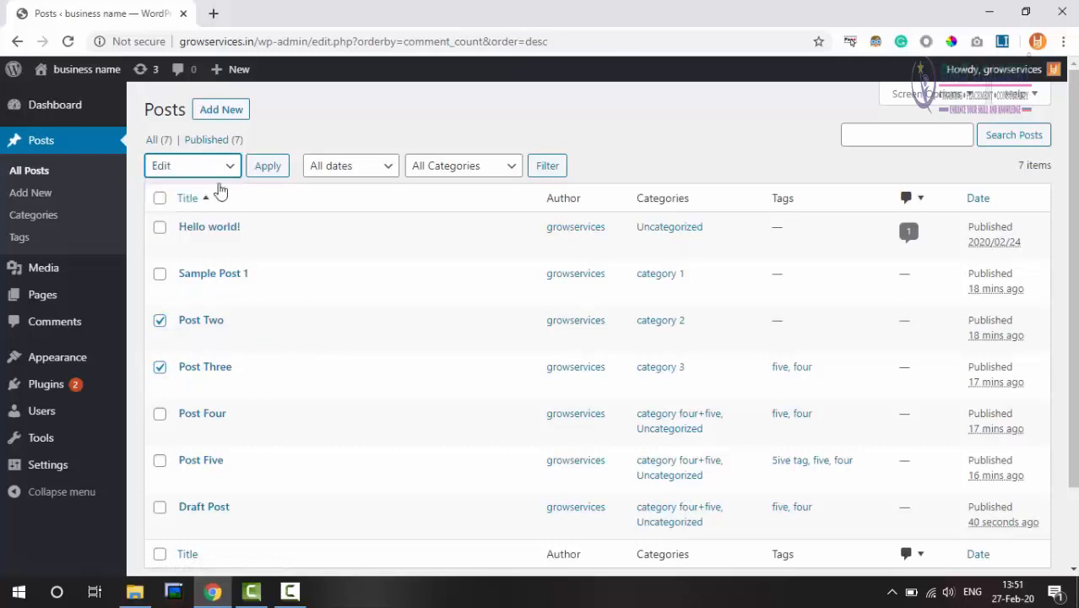
left_click(267, 166)
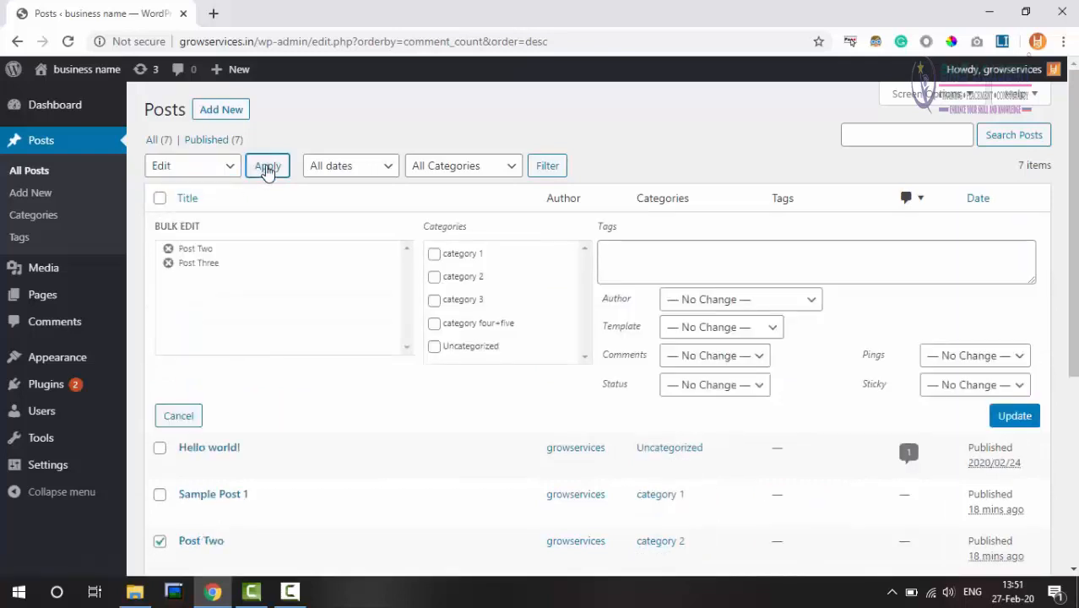
left_click(724, 390)
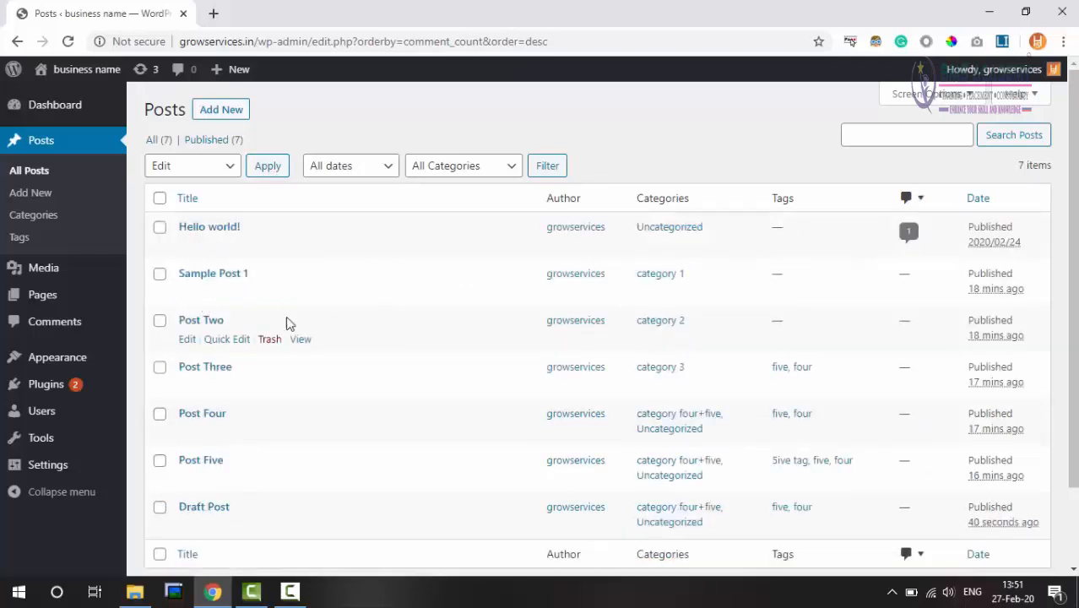
- Move Sample Post 1, Post Two and Post Three to the Trash with one bulk action and open the list of trashed posts
left_click(159, 279)
left_click(159, 321)
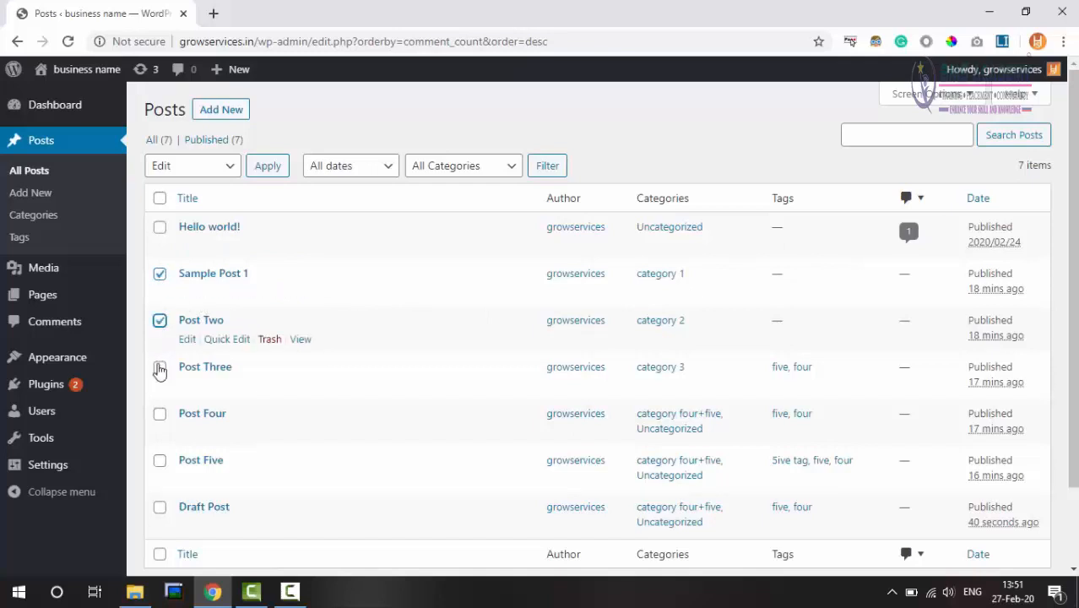
left_click(160, 367)
left_click(173, 169)
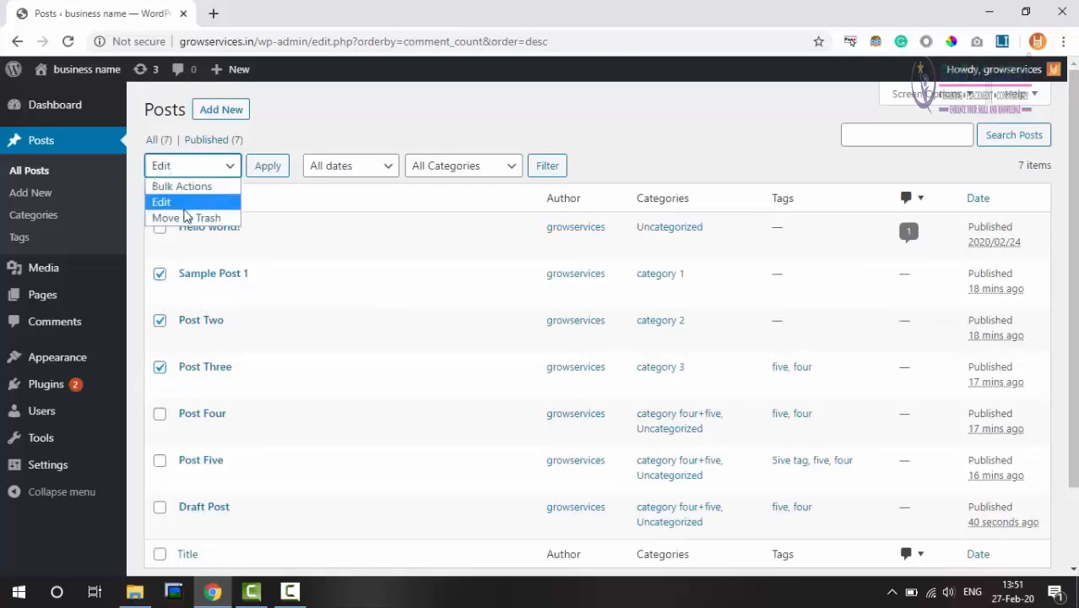
left_click(192, 221)
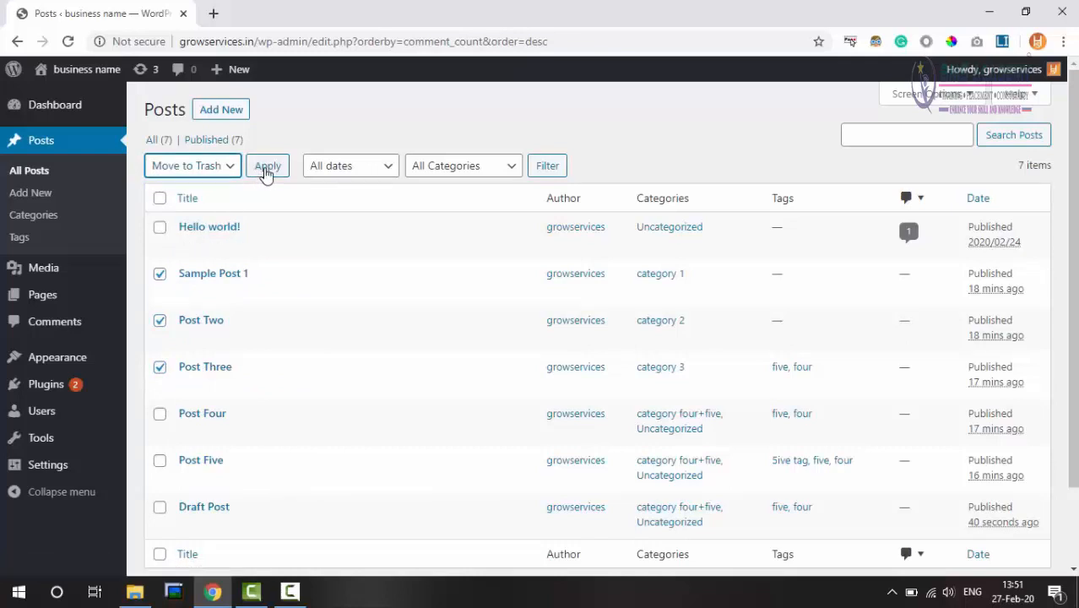
left_click(267, 168)
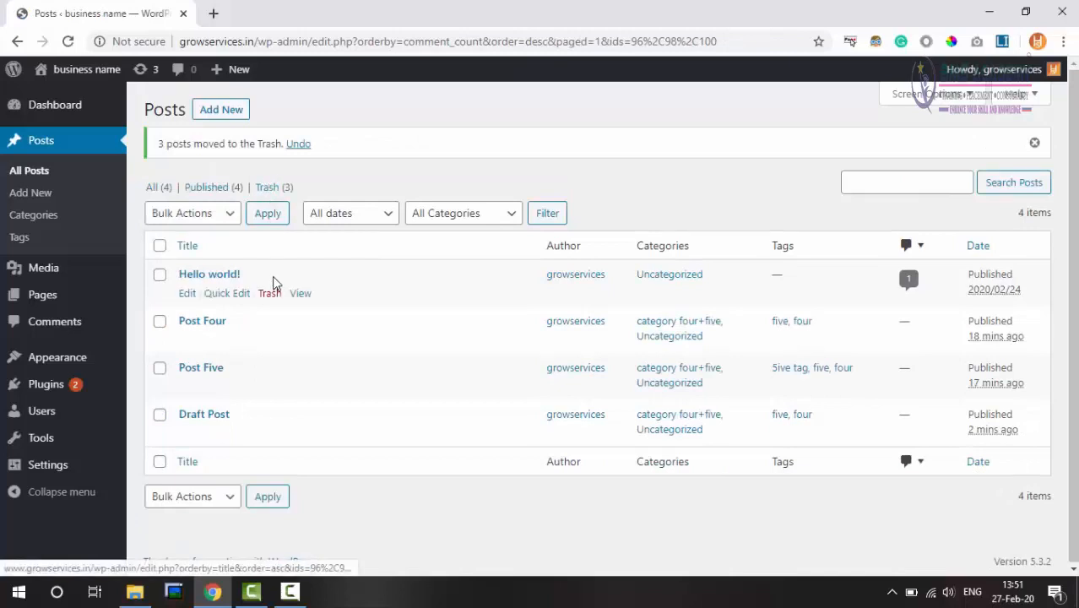
left_click(272, 191)
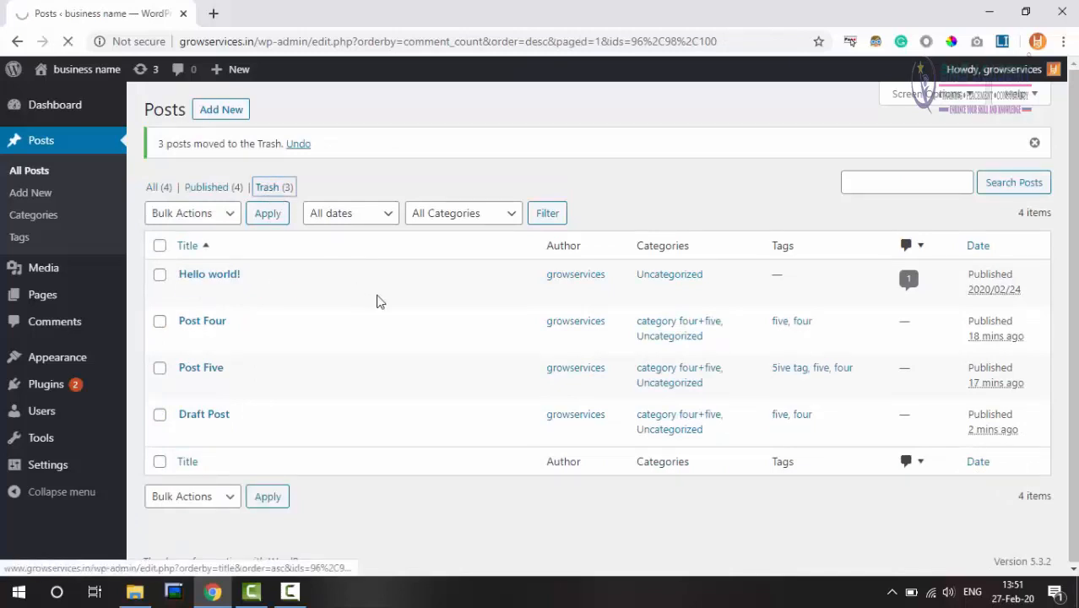